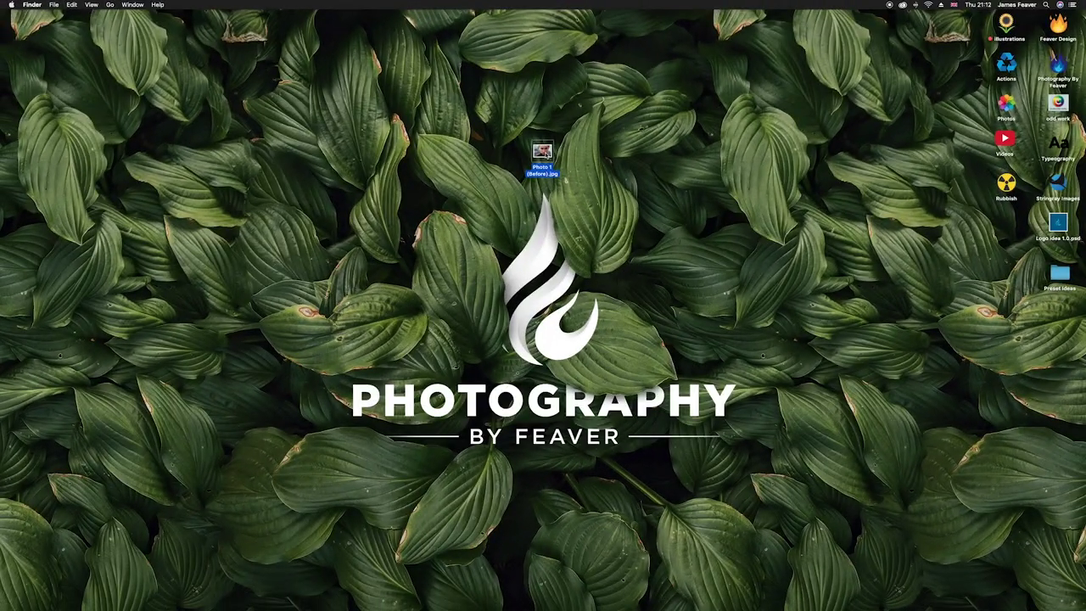
- Preview the original Photo 1 (Before).jpg at full size in Quick Look
key("space")
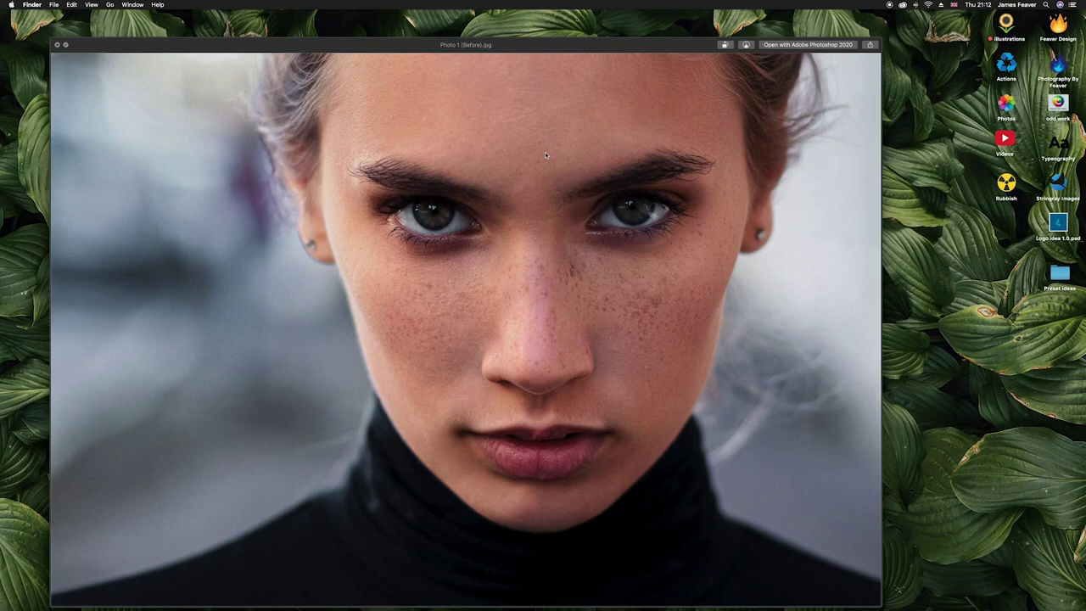
- Close the before-photo preview and switch to the finished Photo 1 (After).psd in Photoshop
key("space")
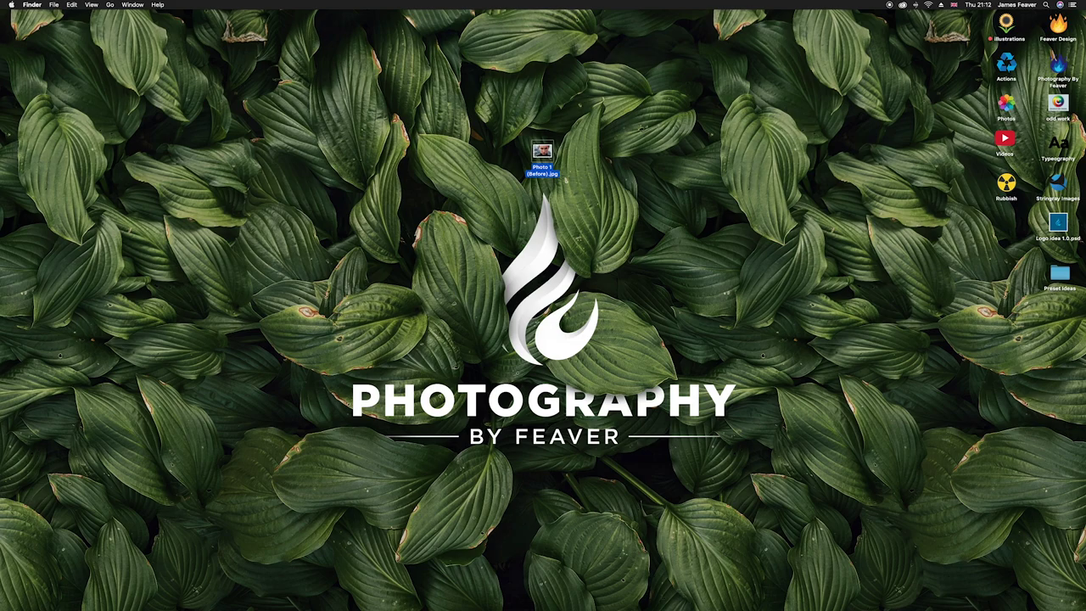
key("super+o")
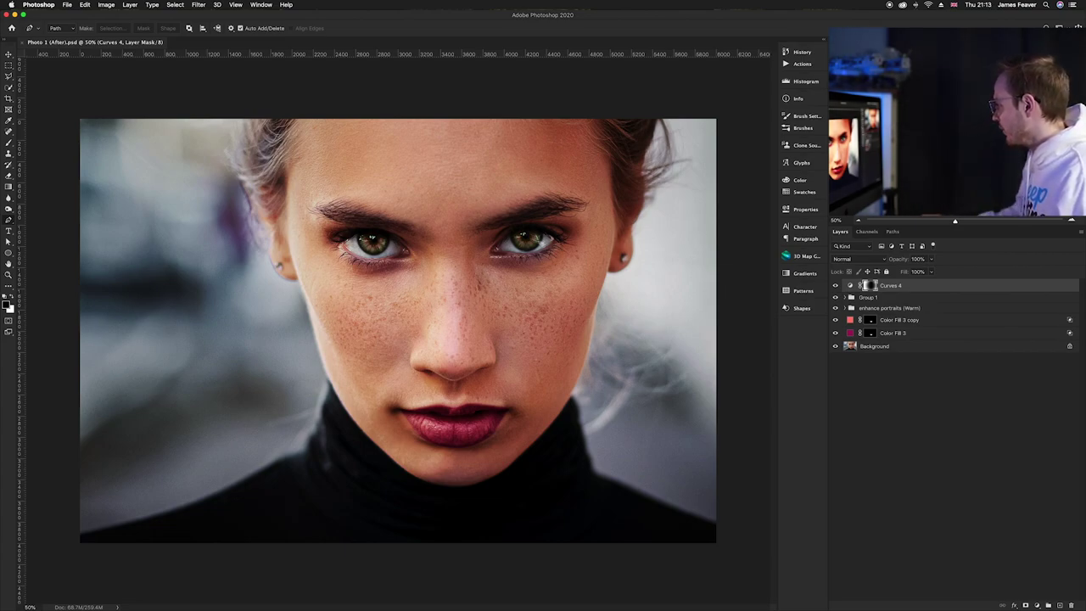
- Compare the retouch by hiding and showing the editing layers, Group 1 eye edit and Curves 4
left_click_drag(835, 285, 836, 334)
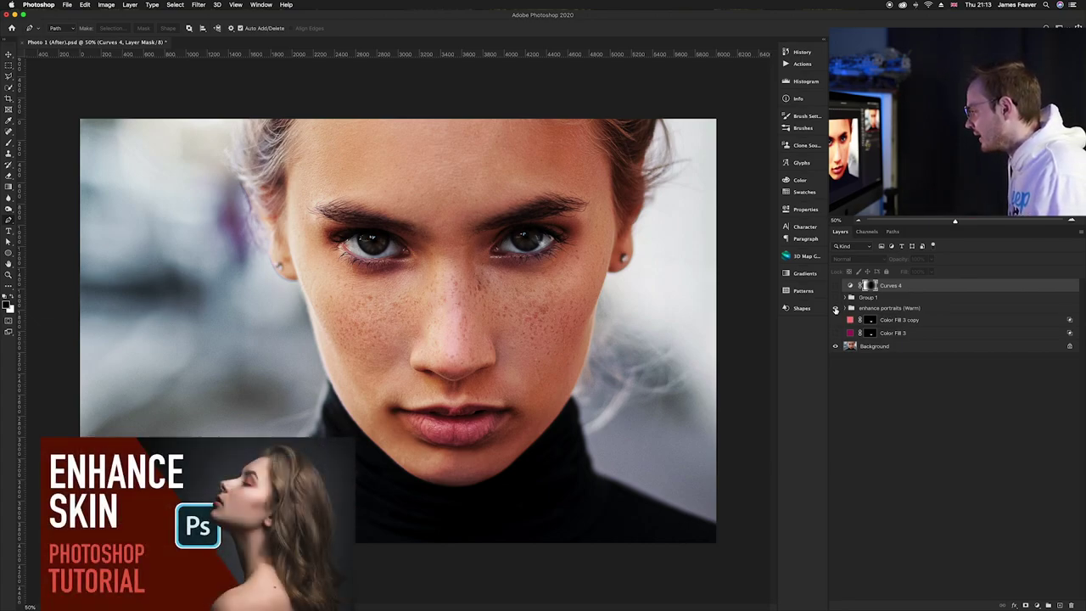
left_click(836, 297)
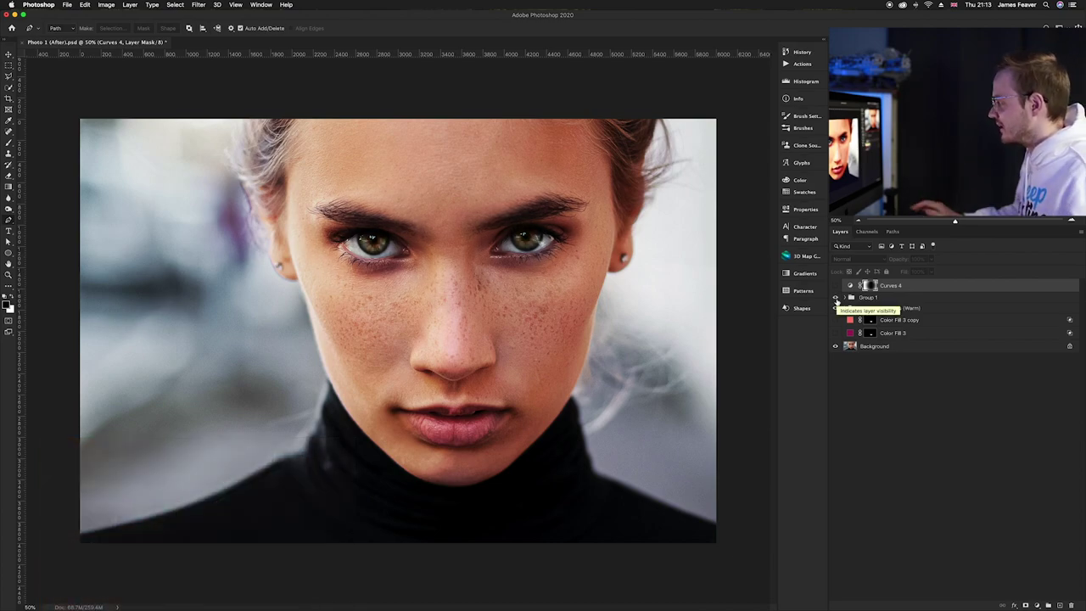
key("super+plus")
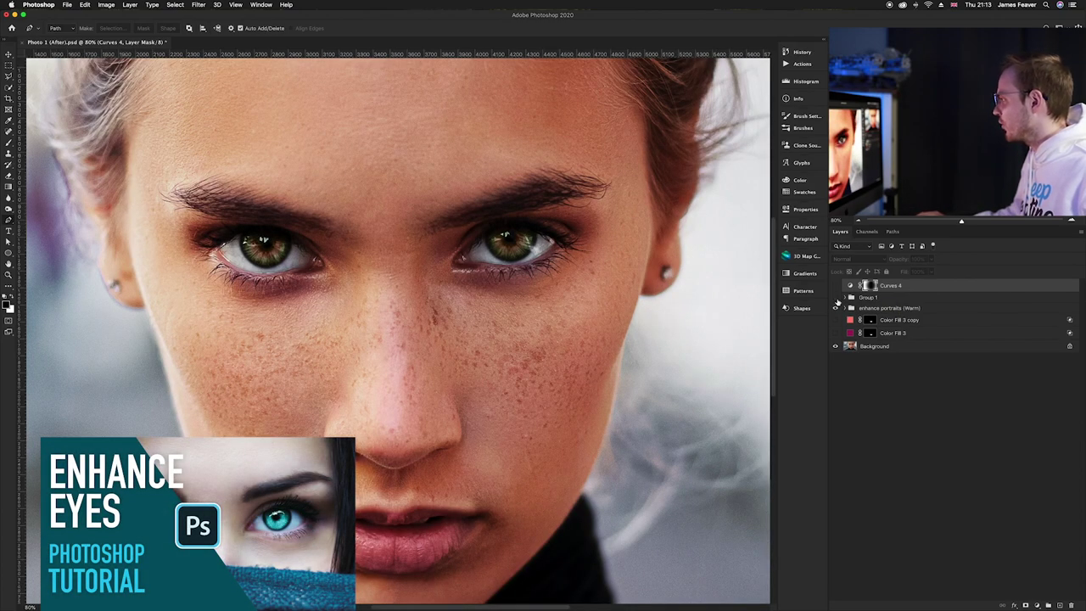
left_click(836, 300)
left_click(836, 300)
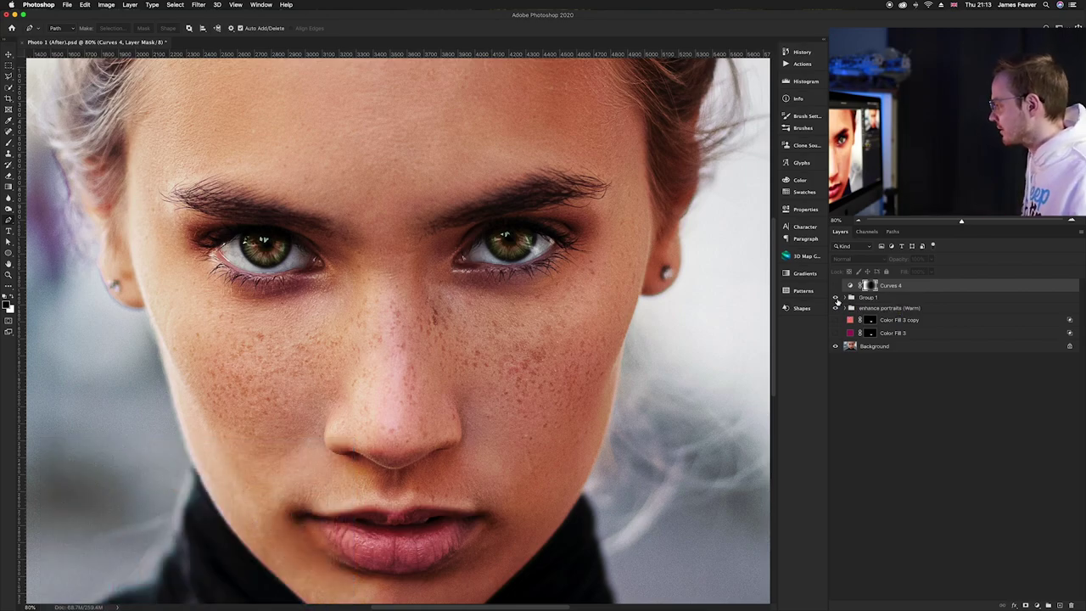
left_click(838, 286)
left_click(837, 286)
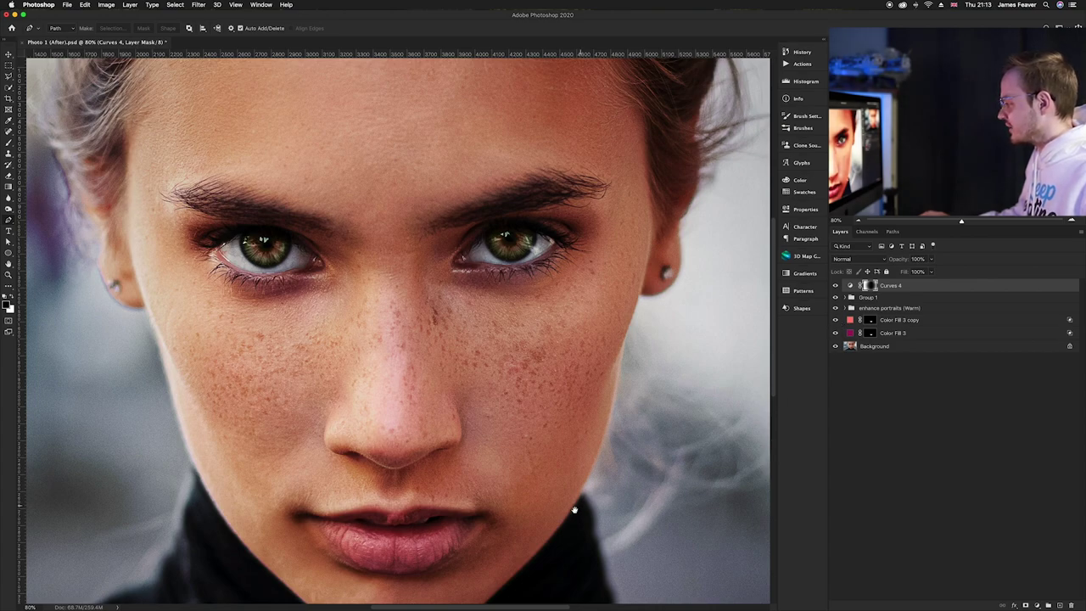
left_click_drag(571, 513, 584, 348)
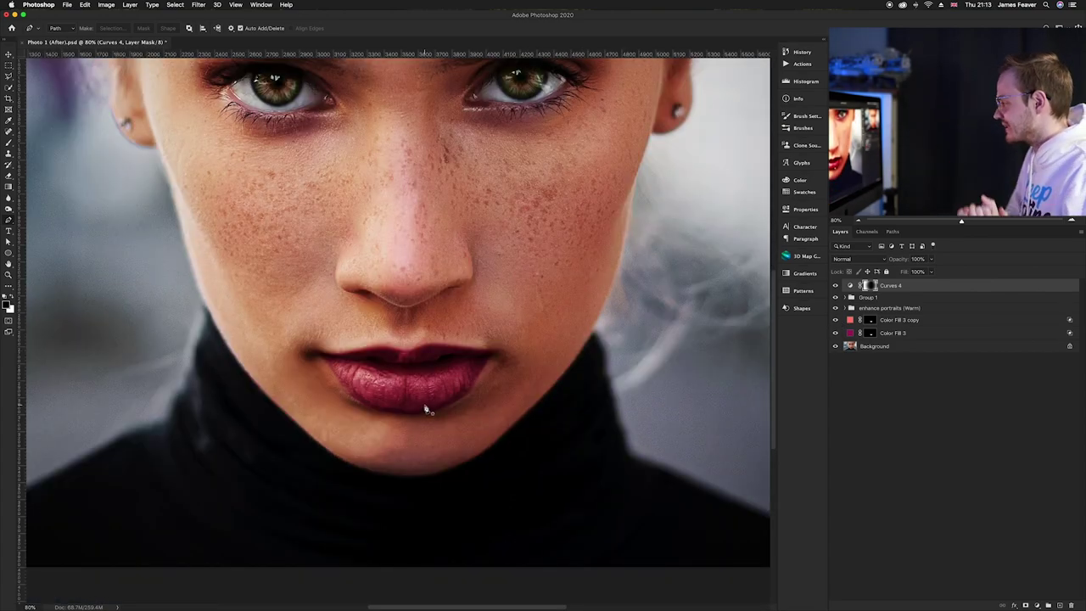
- Delete every editing layer from Curves 4 to Color Fill 3, leaving only Background
left_click(854, 335)
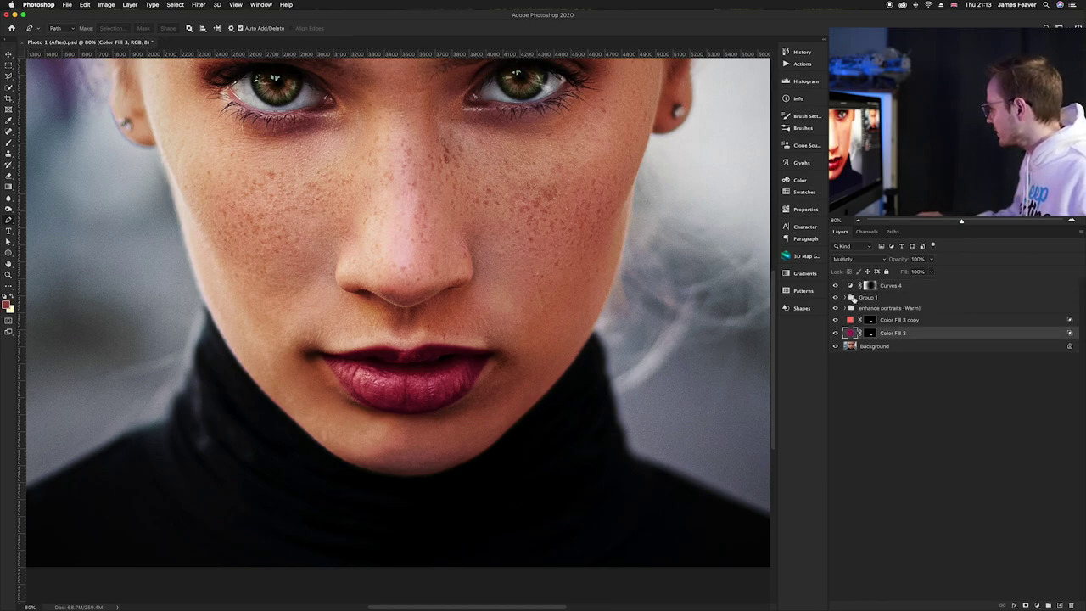
left_click(851, 287, "shift")
key("BackSpace")
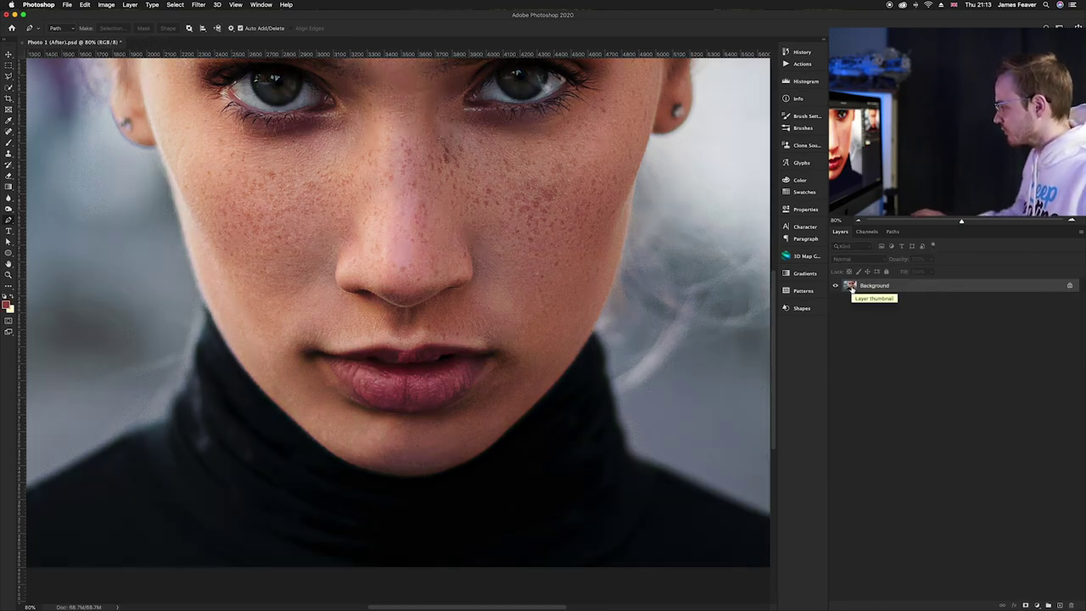
- Zoom in and centre the view on the lips, ready with the Pen tool
scroll(478, 411, "up", 3)
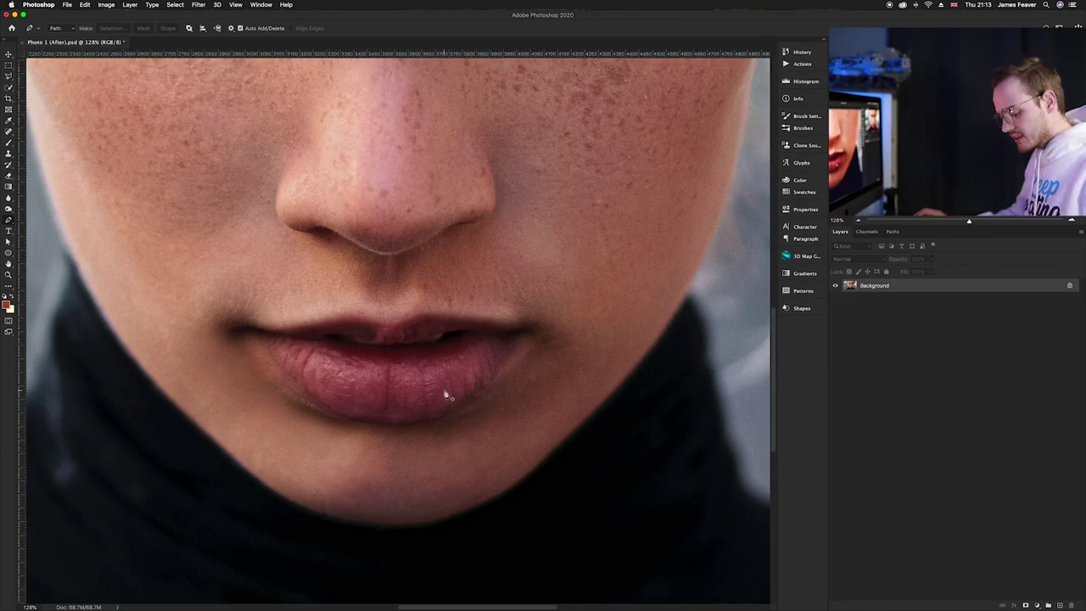
key("v")
scroll(443, 390, "up", 3)
left_click_drag(432, 383, 442, 387)
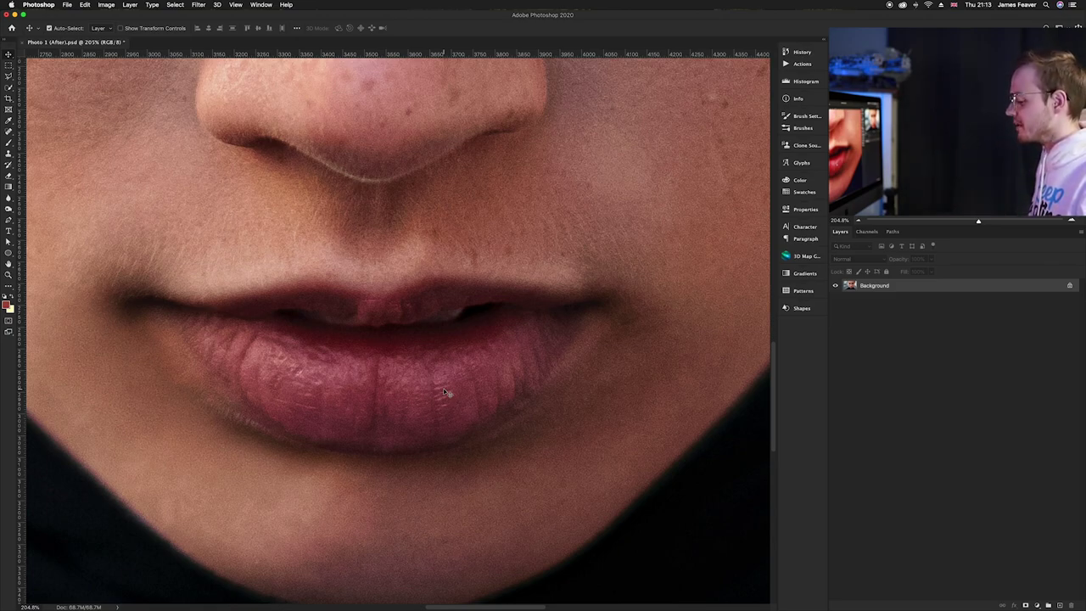
key("p")
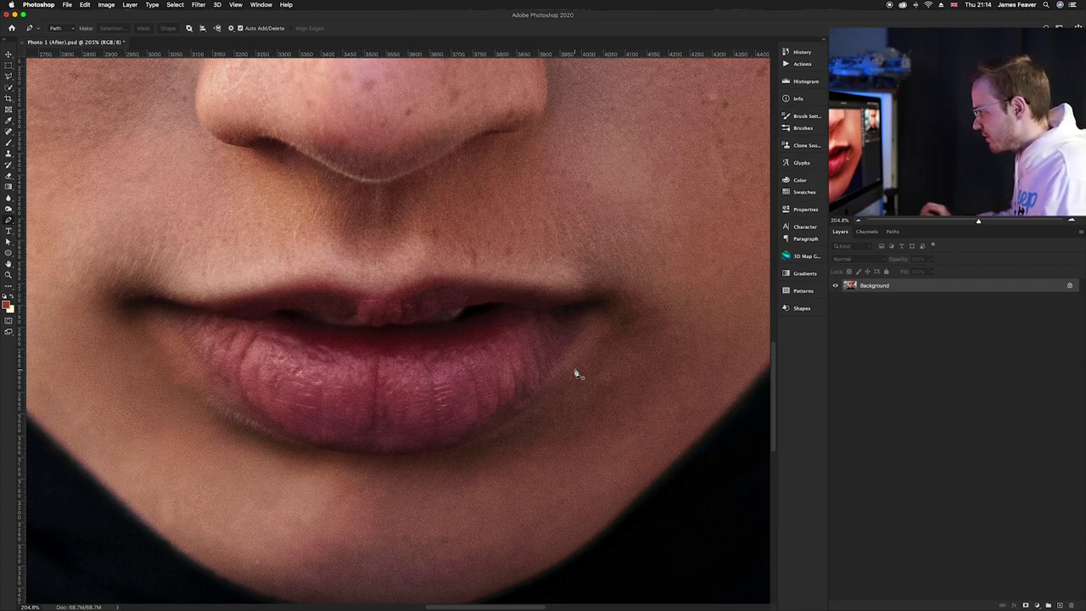
- Trace a closed Pen path around the lower and upper lips, ending at the right mouth corner
left_click(591, 307)
left_click_drag(535, 396, 510, 430)
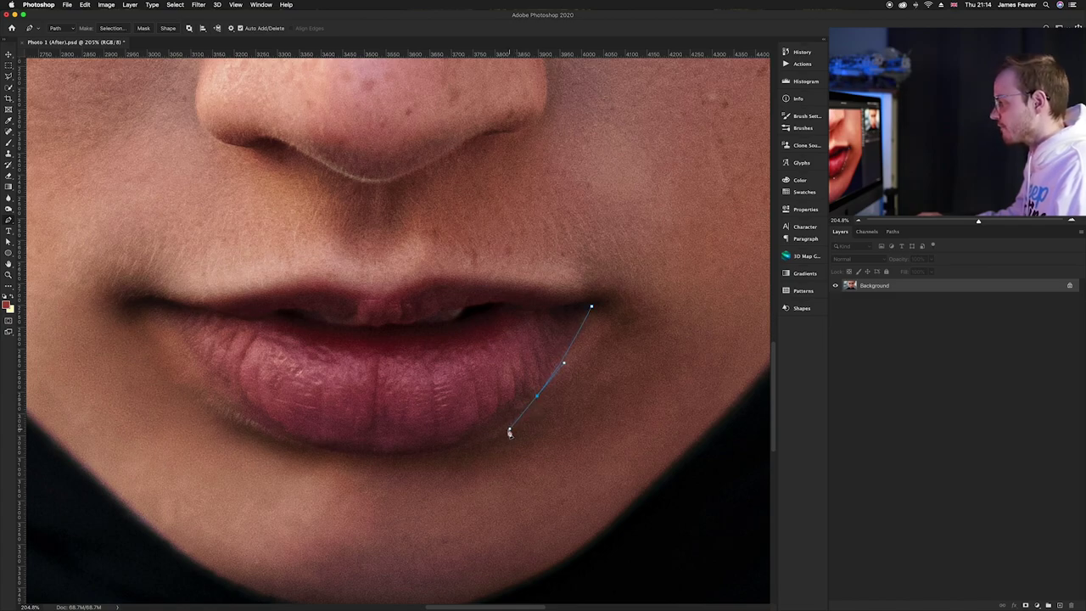
left_click_drag(391, 457, 324, 459)
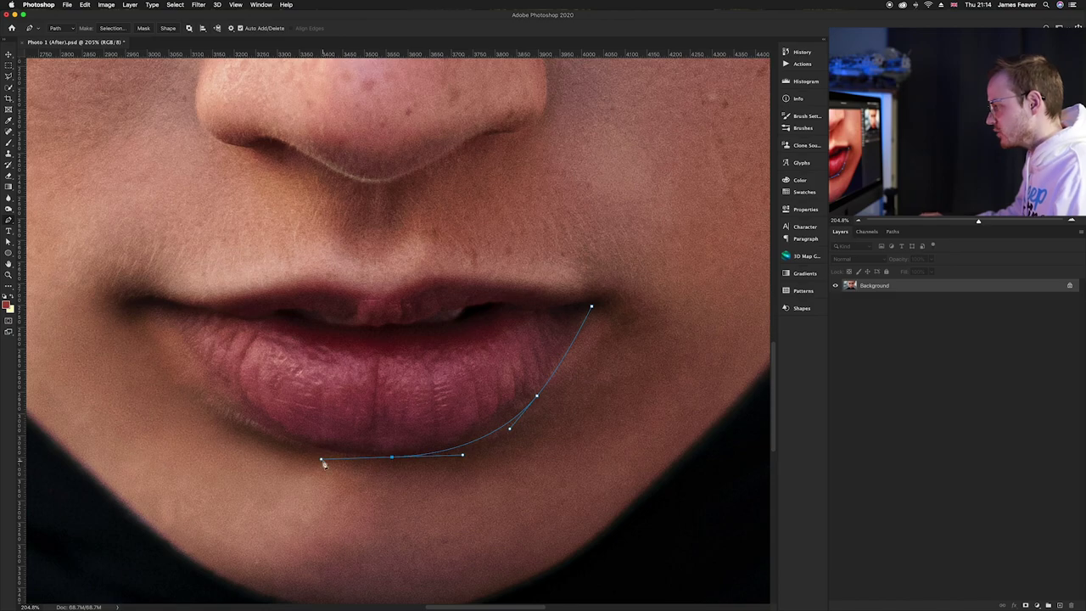
left_click_drag(217, 399, 178, 367)
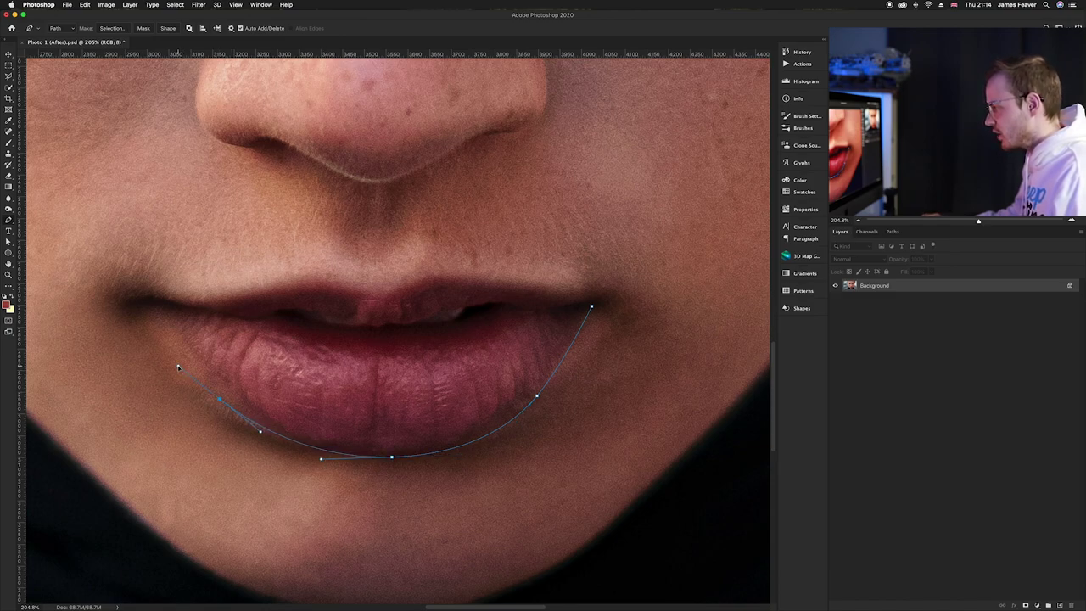
left_click(166, 303)
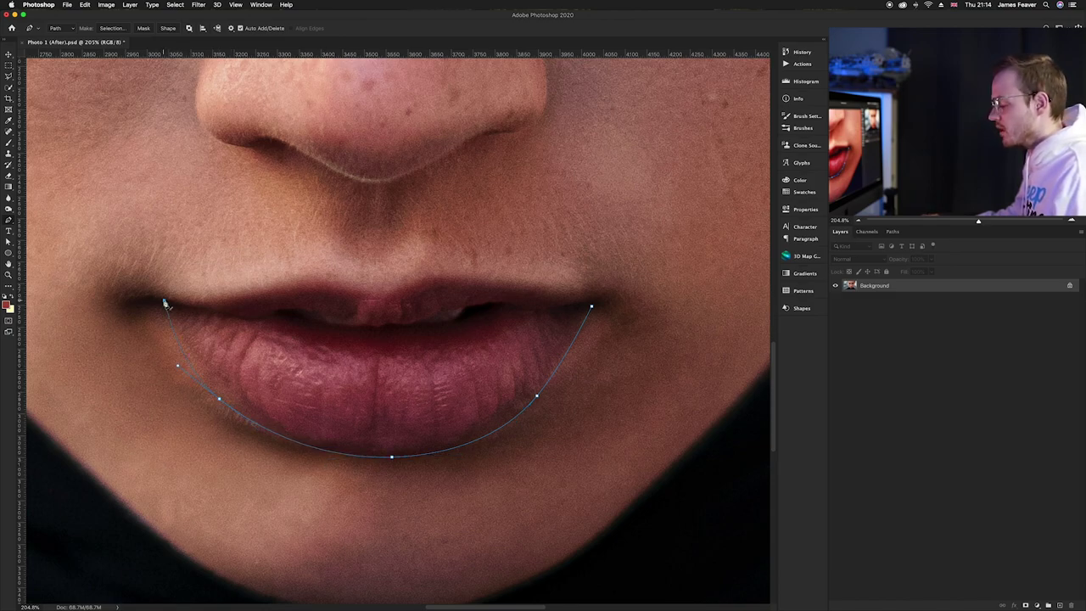
left_click_drag(166, 303, 214, 305)
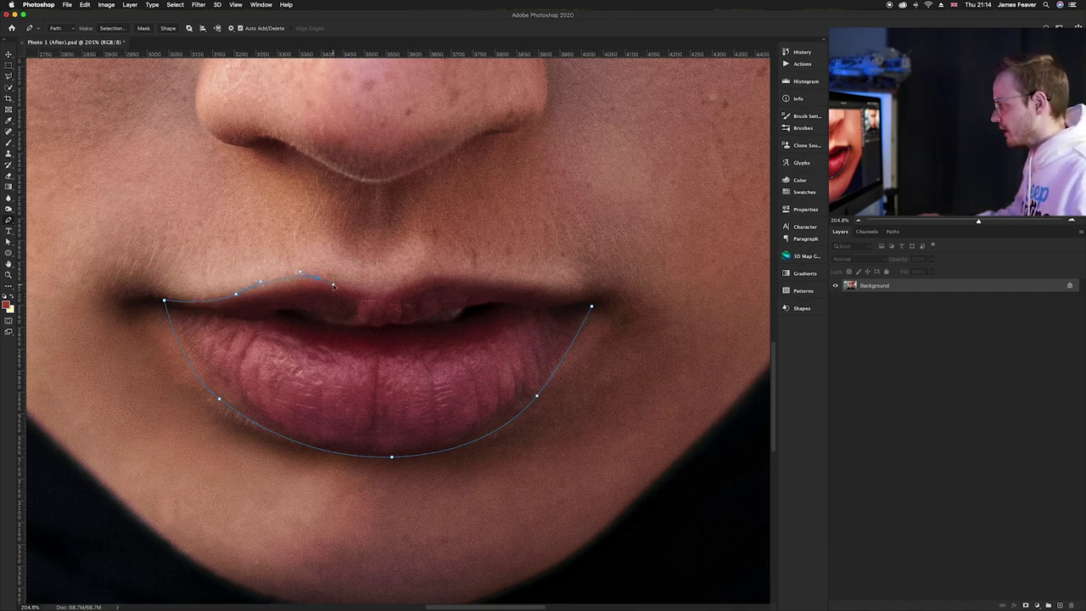
left_click_drag(344, 289, 361, 297)
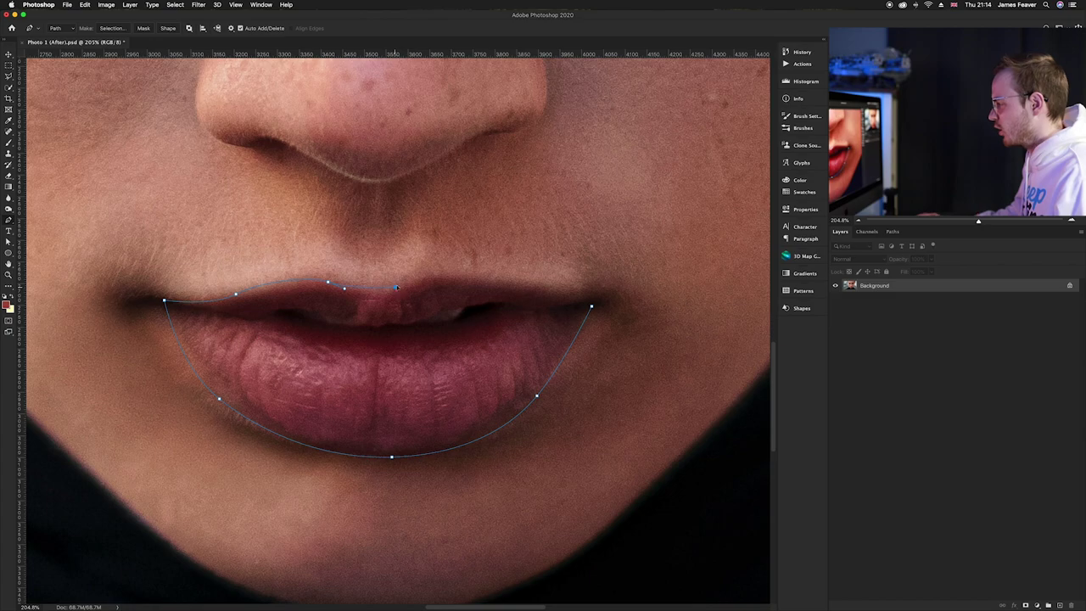
left_click_drag(482, 278, 577, 296)
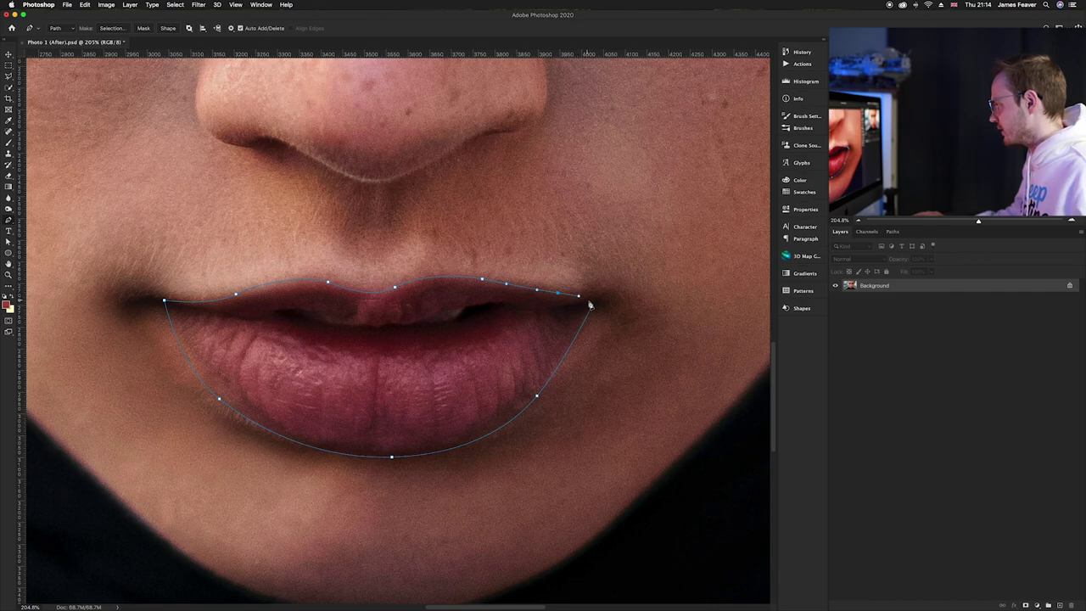
left_click(593, 309)
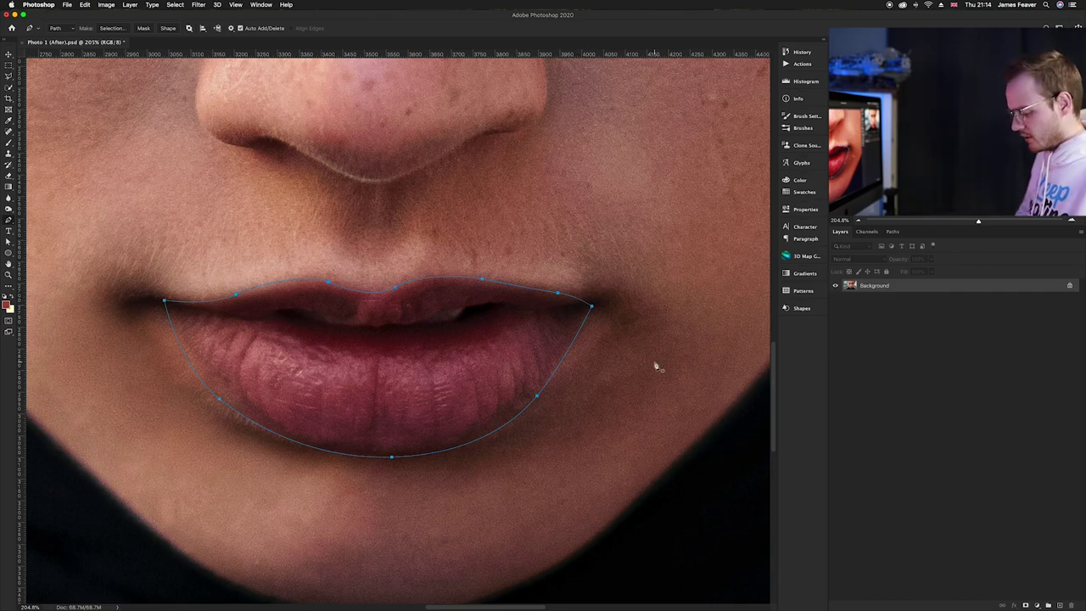
key("super+0")
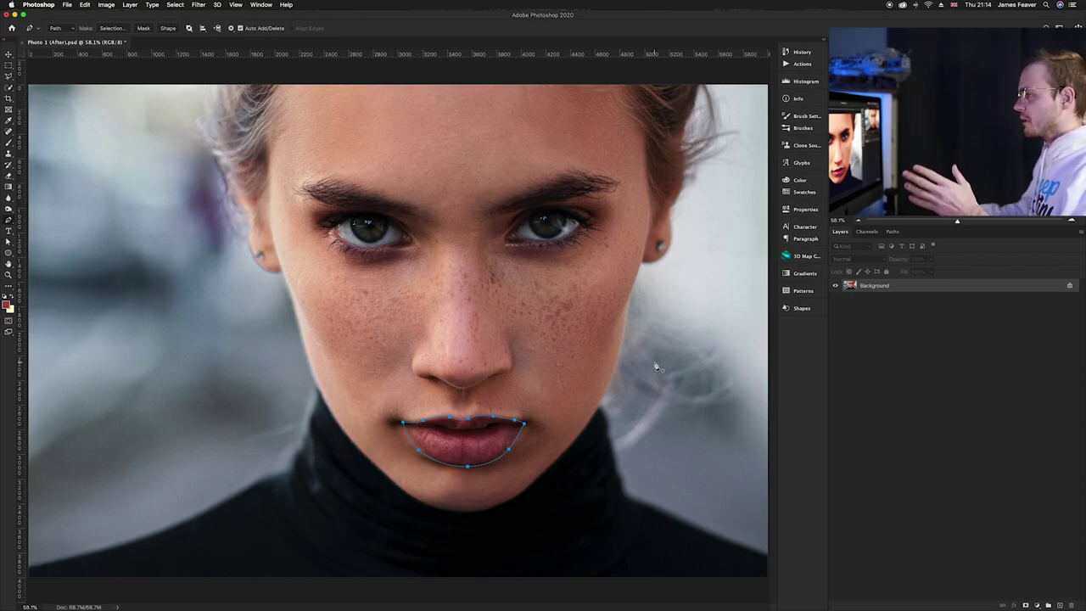
- Save the lip outline as Path 2 and load it as a selection
left_click(895, 234)
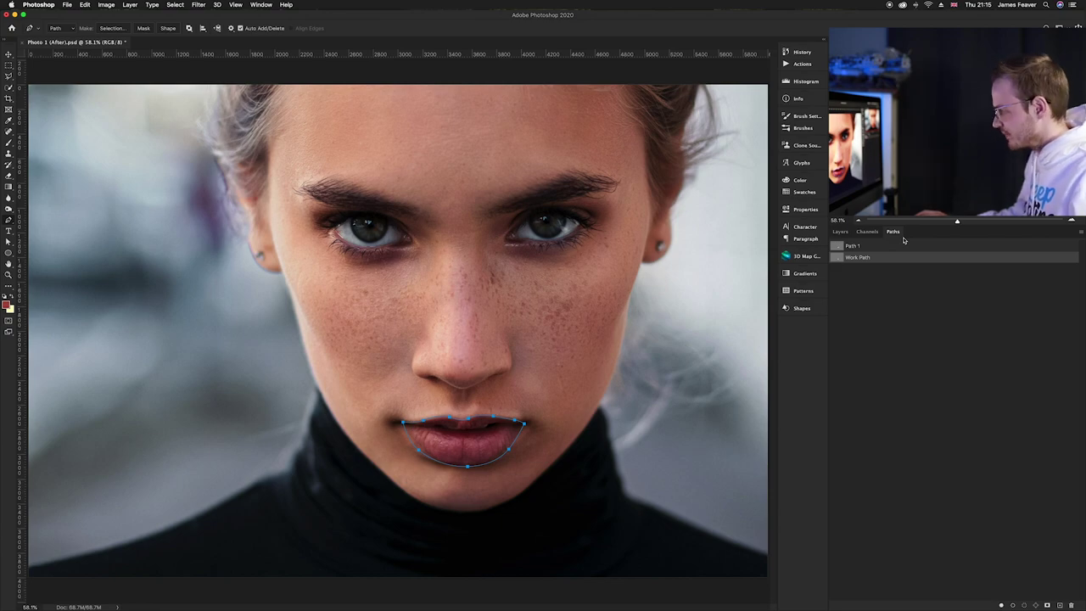
double_click(840, 258)
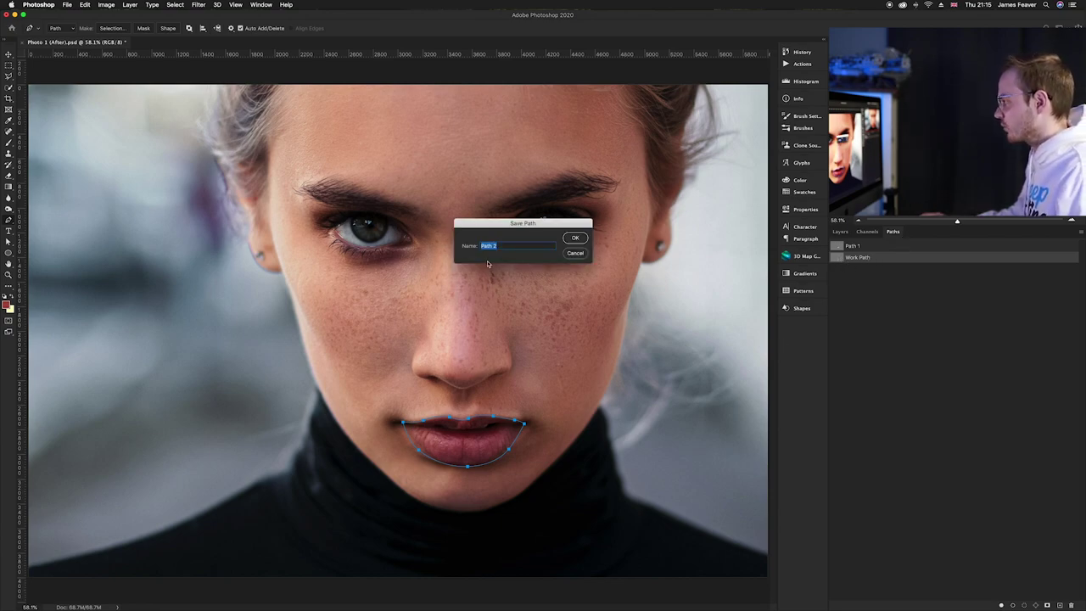
left_click_drag(518, 233, 454, 300)
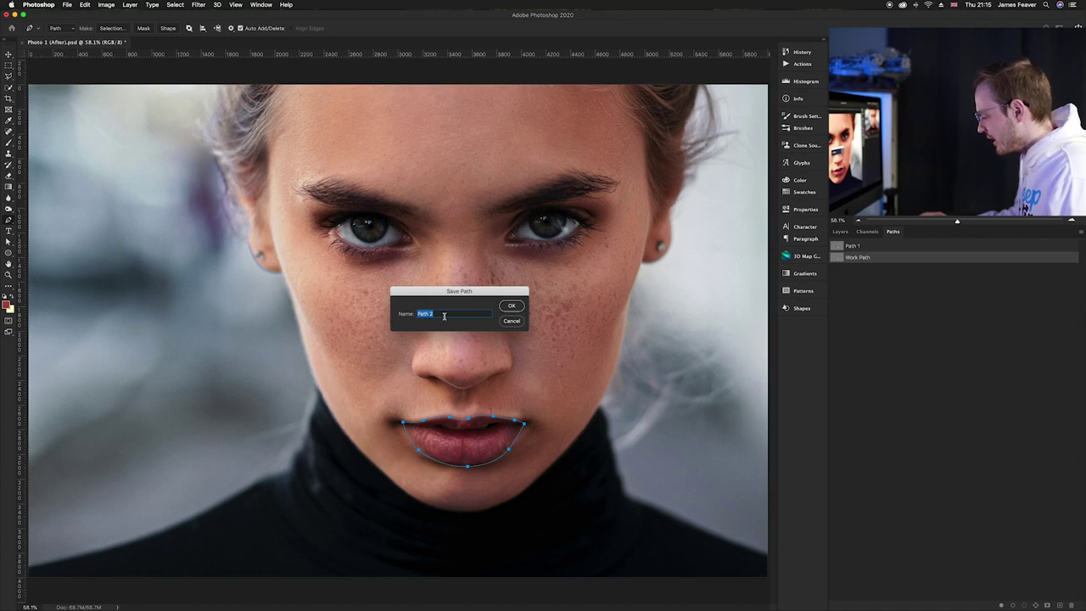
left_click(512, 306)
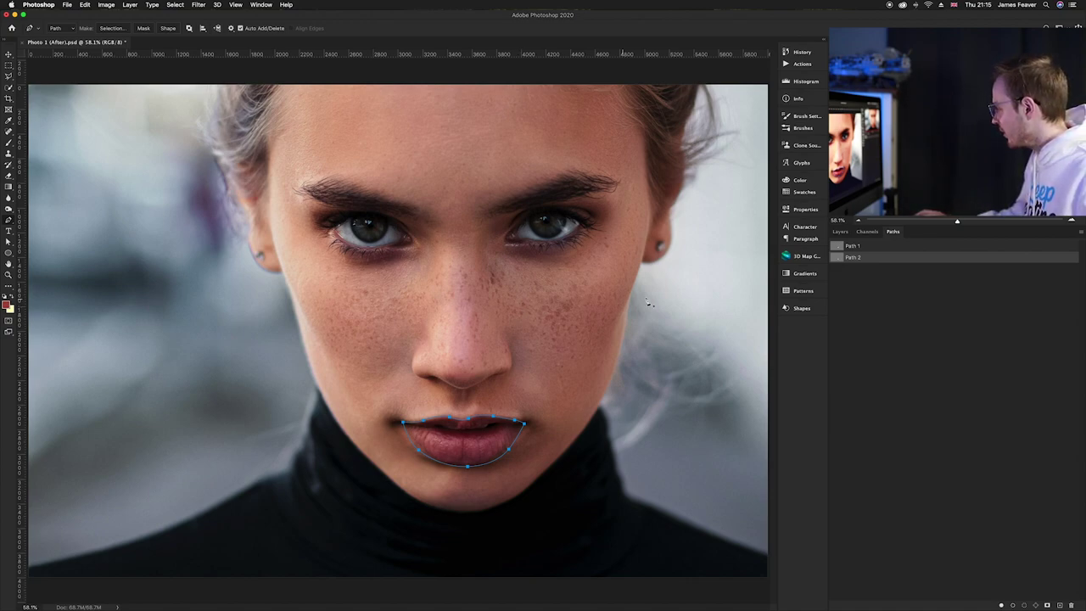
left_click(835, 263, "super")
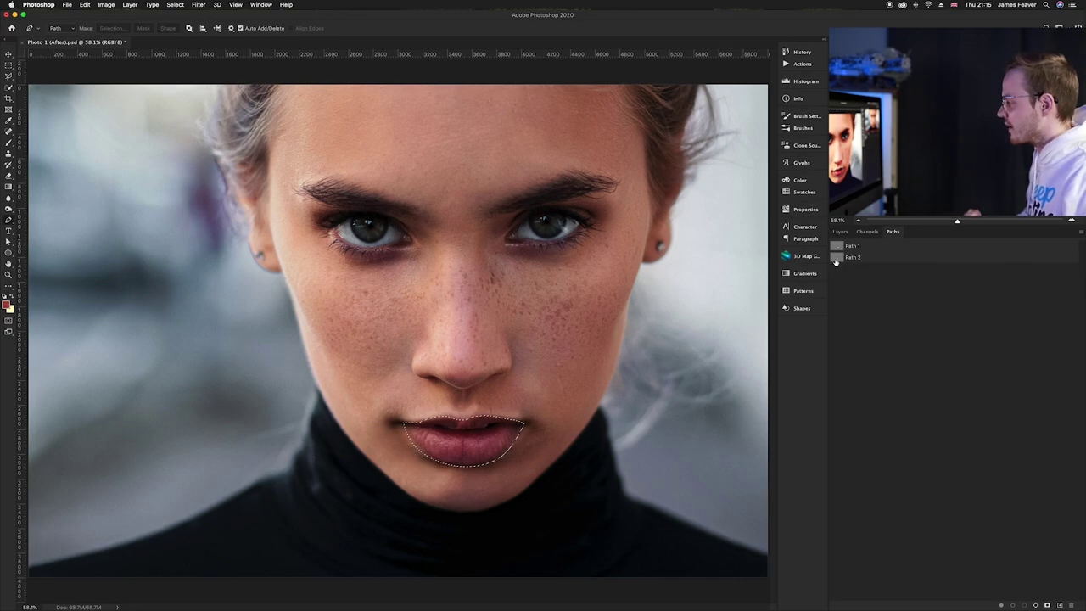
- Zoom into the lips, return to the Layers panel and bring up the Select menu
scroll(543, 456, "up", 5)
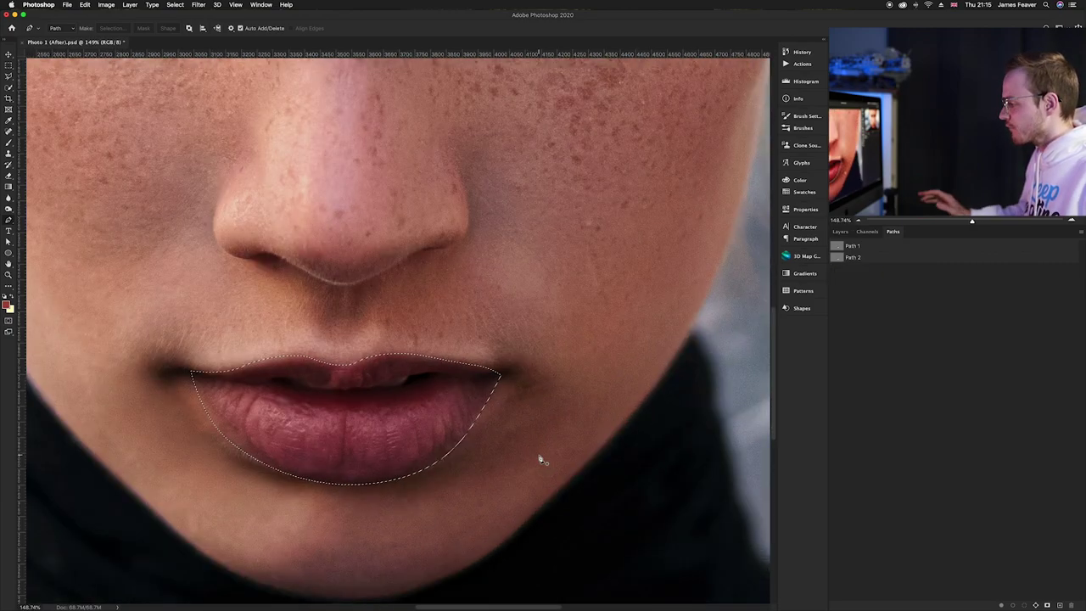
scroll(533, 437, "down", 2)
scroll(533, 437, "left", 2)
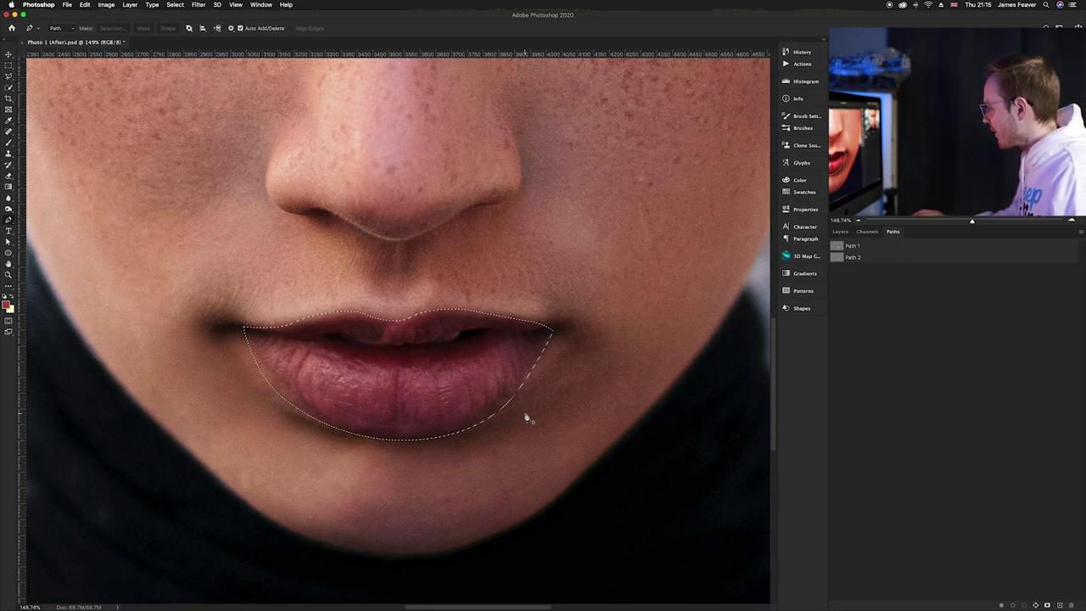
left_click(839, 233)
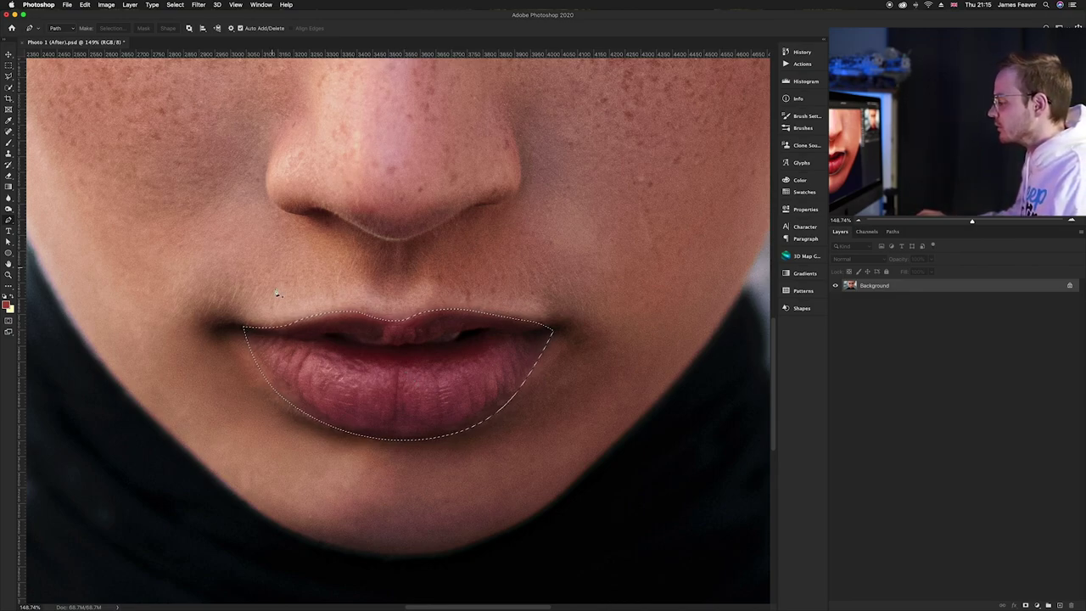
left_click(174, 5)
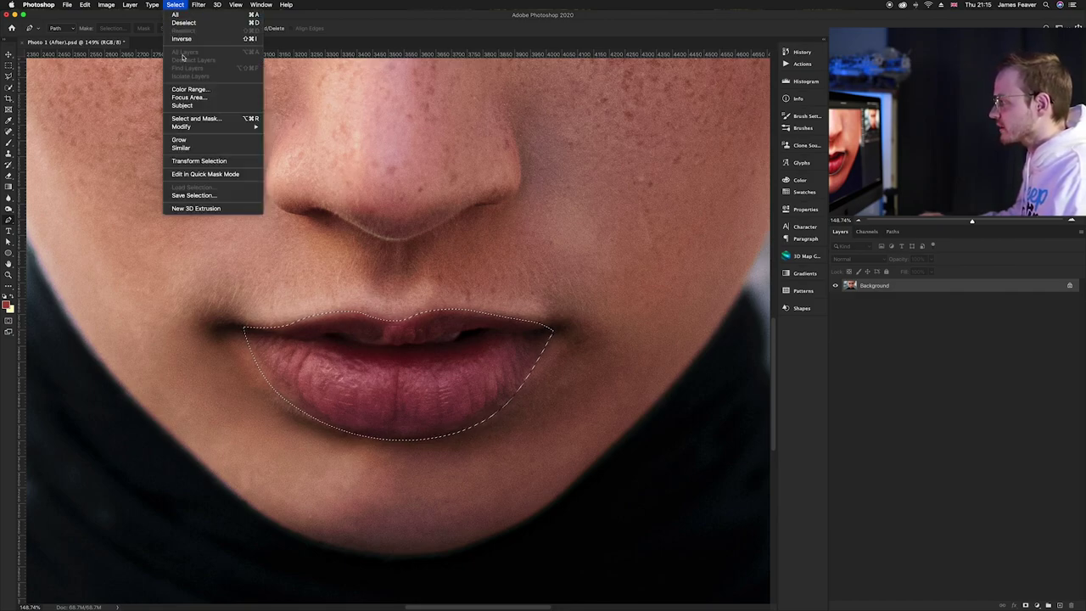
- Apply Select > Modify > Feather to soften the lip selection's edges
mouse_move(183, 127)
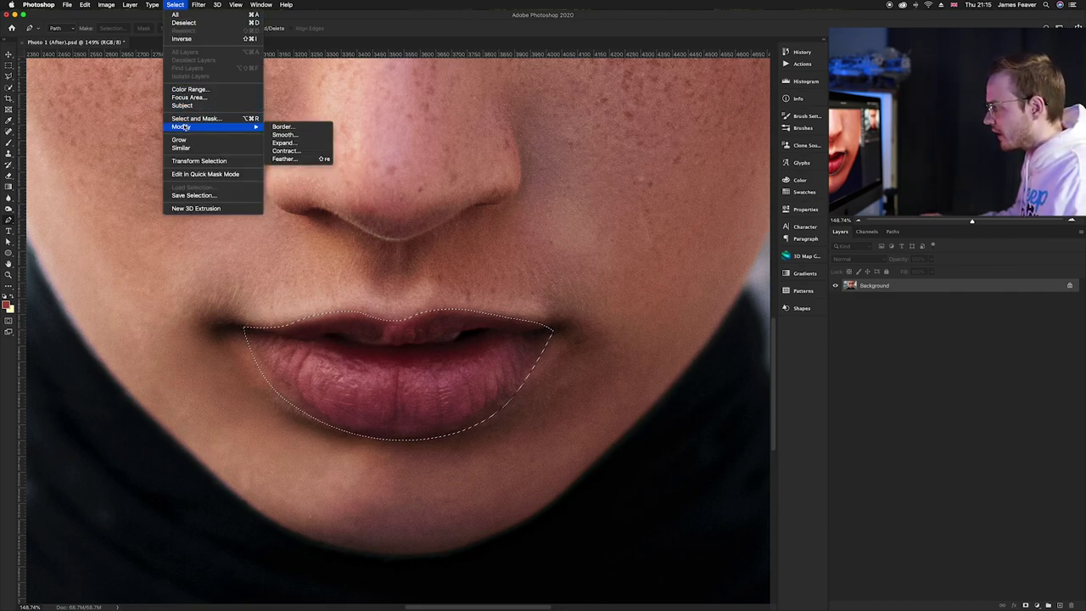
left_click(293, 160)
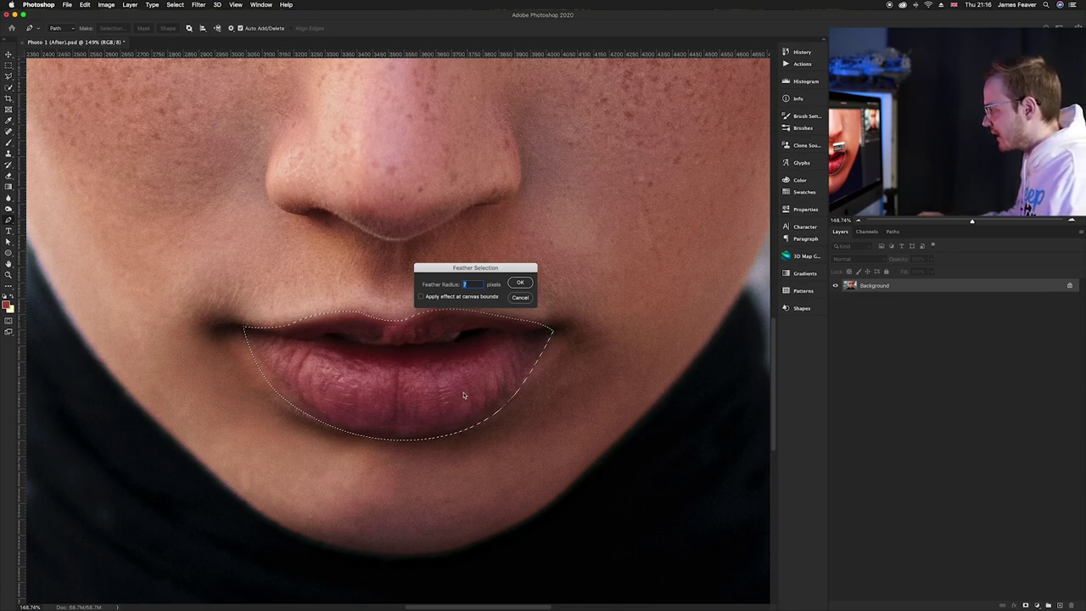
left_click(518, 283)
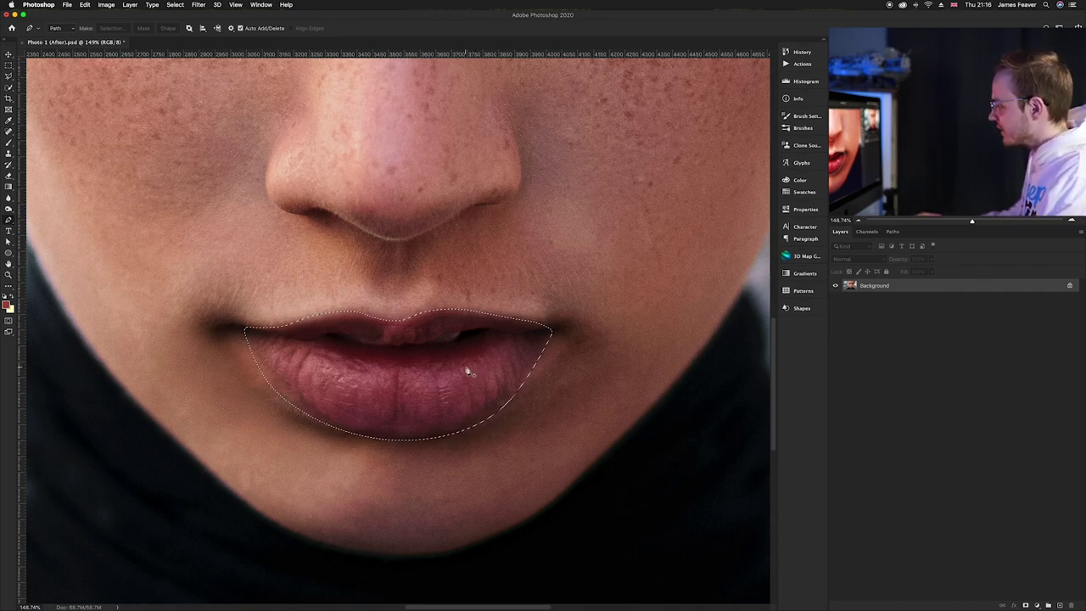
- Add a Solid Color fill layer over the selected lips in deep red 910e00
left_click(1038, 605)
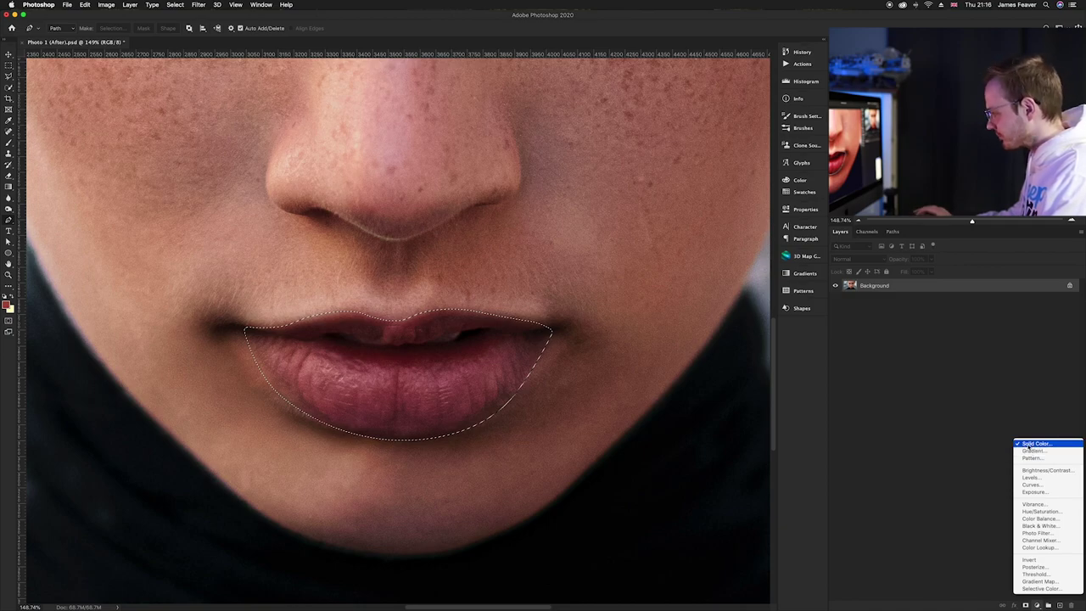
left_click(1029, 444)
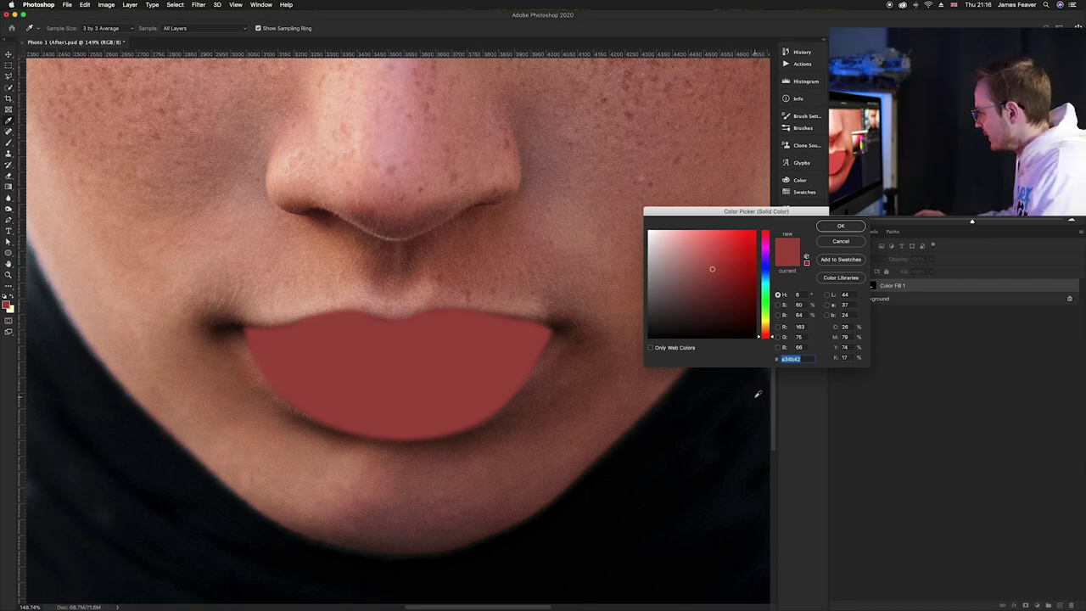
left_click_drag(771, 213, 735, 200)
left_click_drag(677, 256, 739, 264)
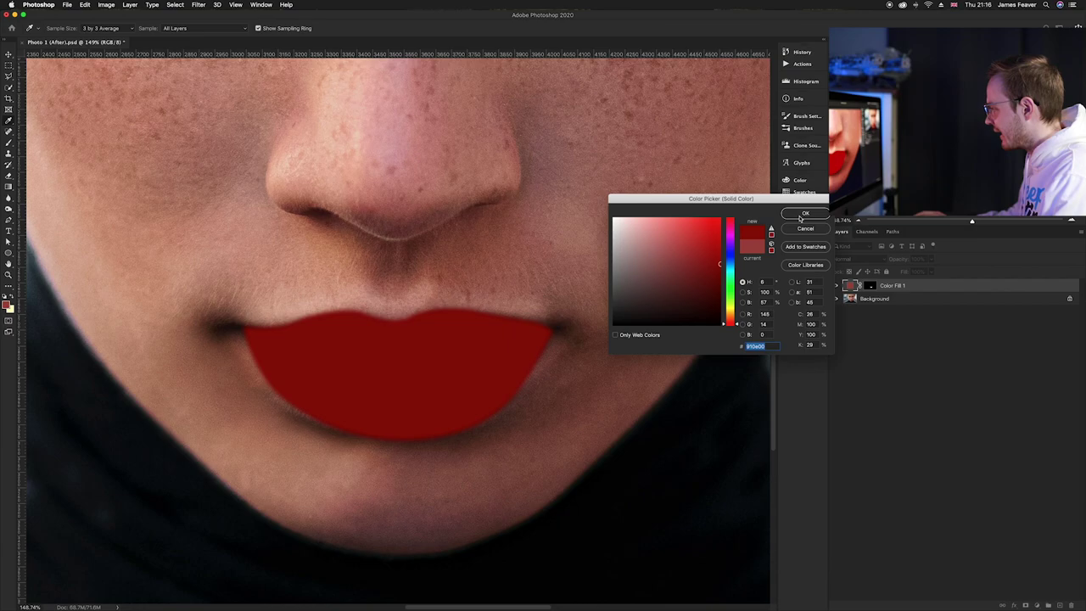
left_click(800, 217)
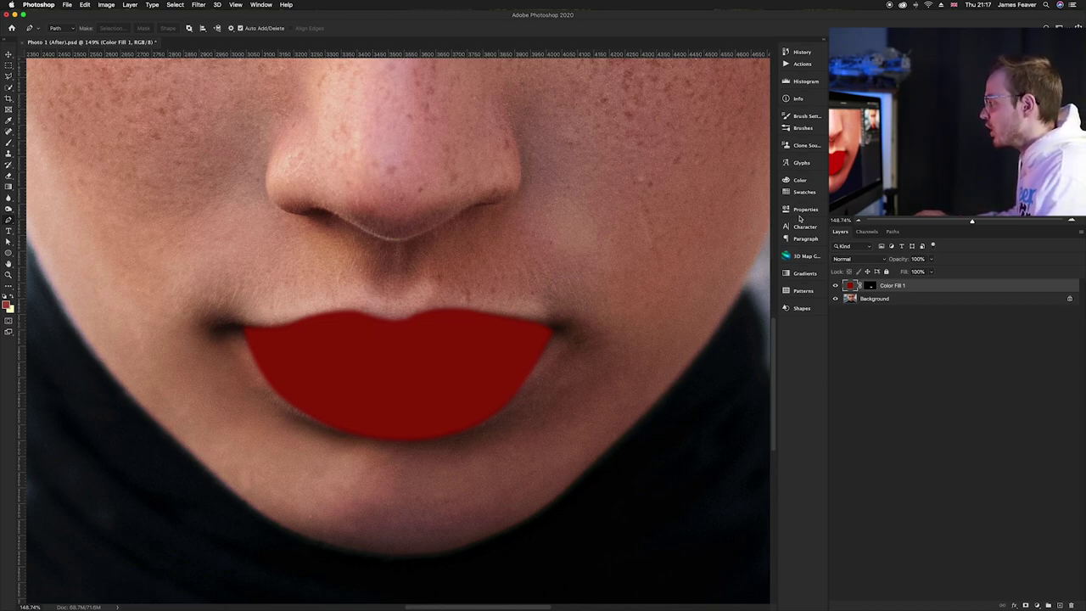
- Set Color Fill 1 to Multiply blend mode, then zoom back in on the lips
left_click(848, 259)
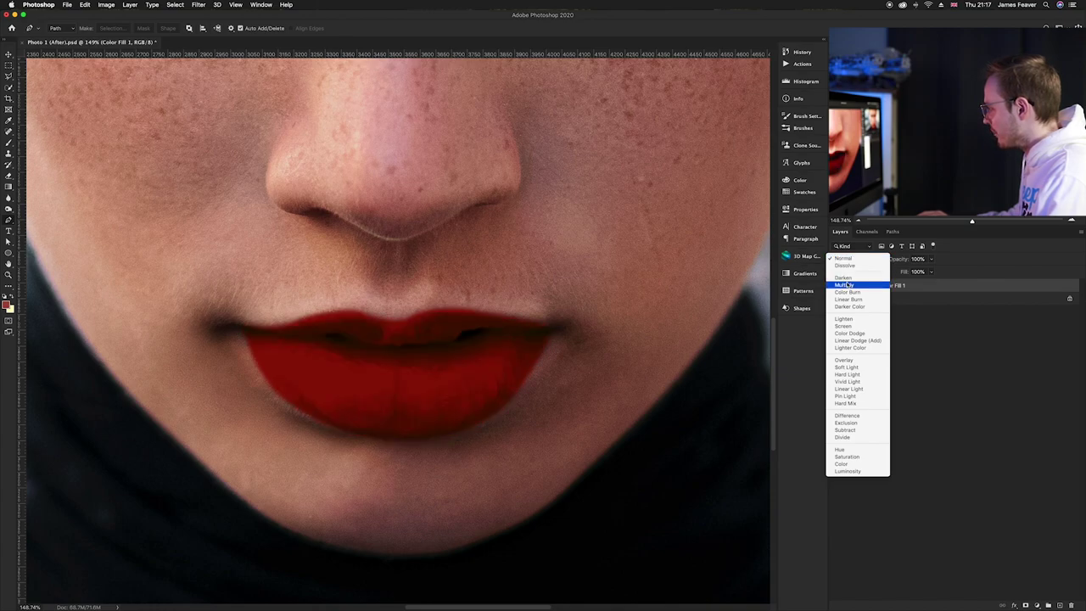
left_click(849, 285)
key("super+0")
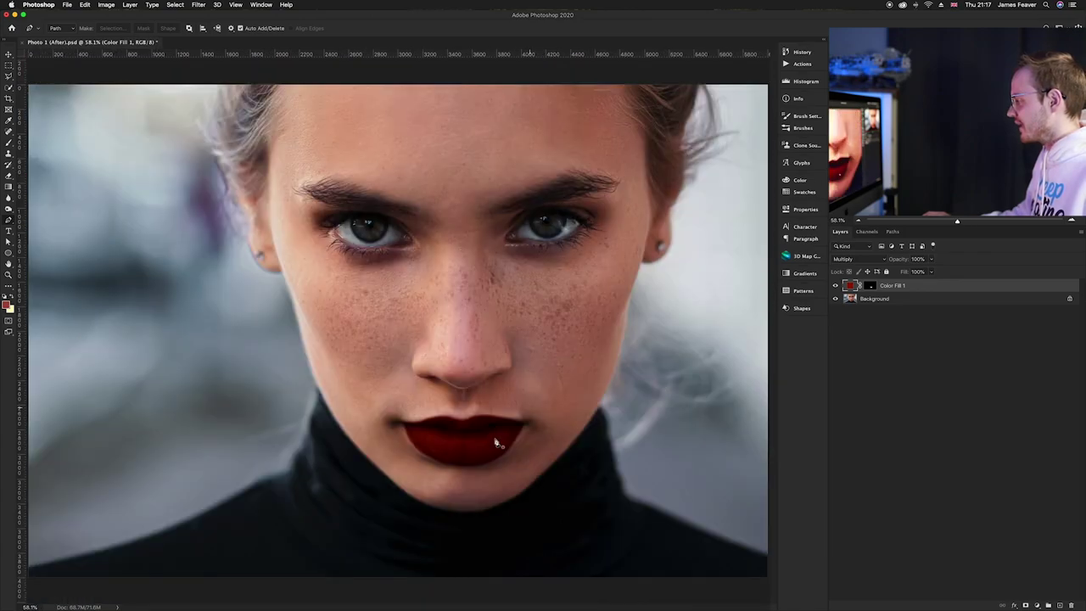
scroll(508, 433, "up", 6)
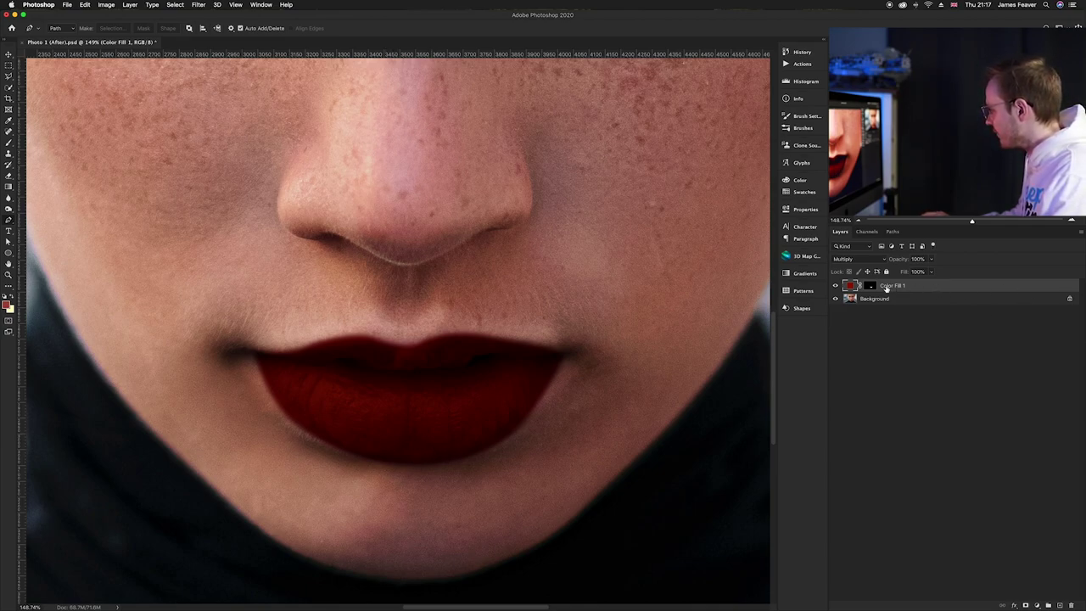
- Split Color Fill 1's Underlying Layer Blend If white slider to 52/168 so lip highlights show through
double_click(921, 287)
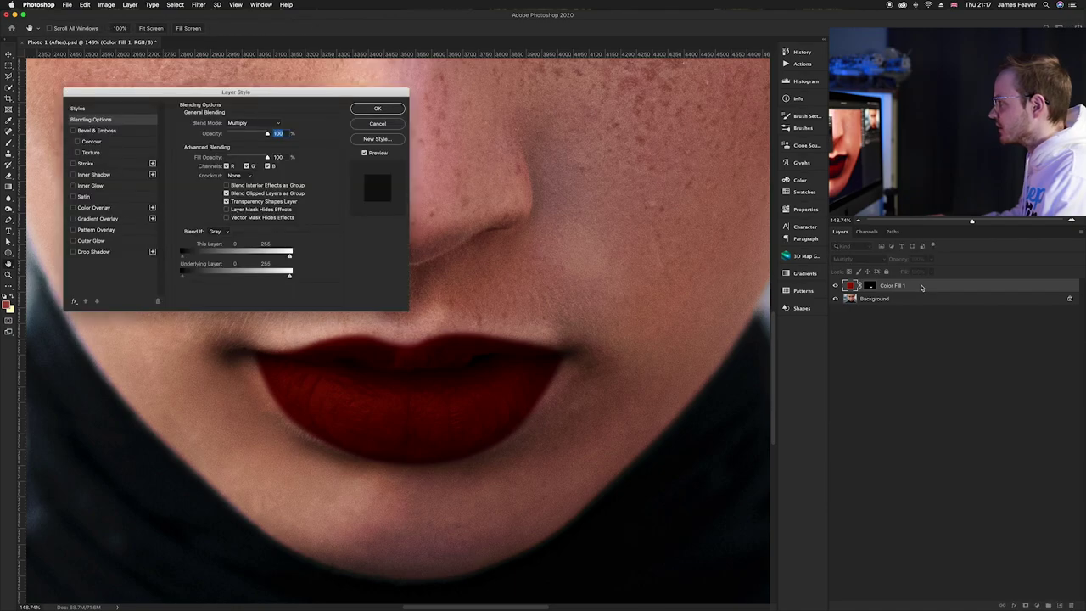
left_click_drag(308, 93, 301, 81)
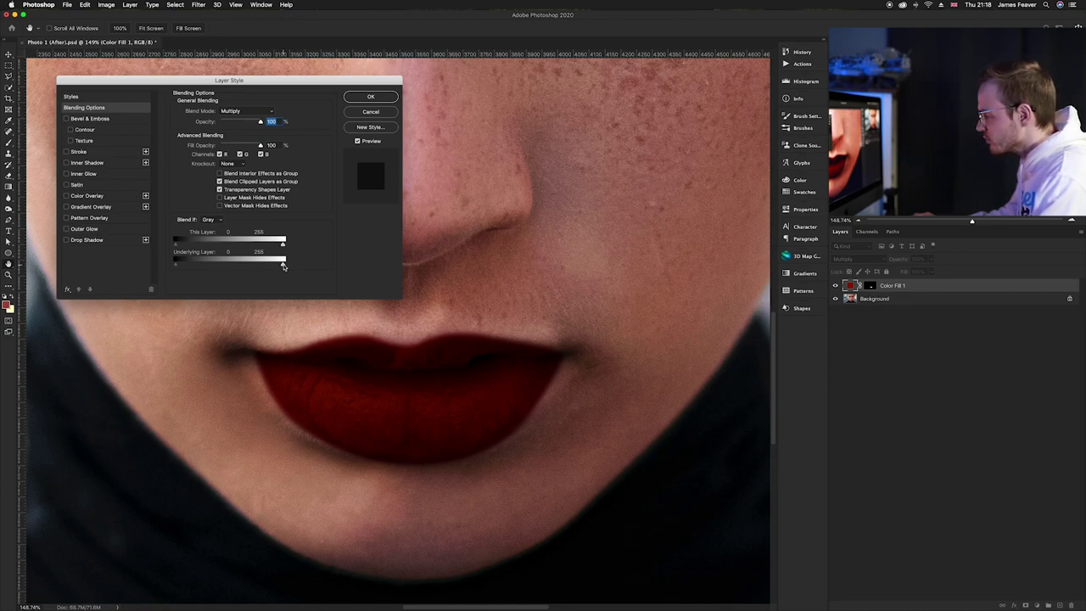
left_click_drag(278, 265, 224, 266)
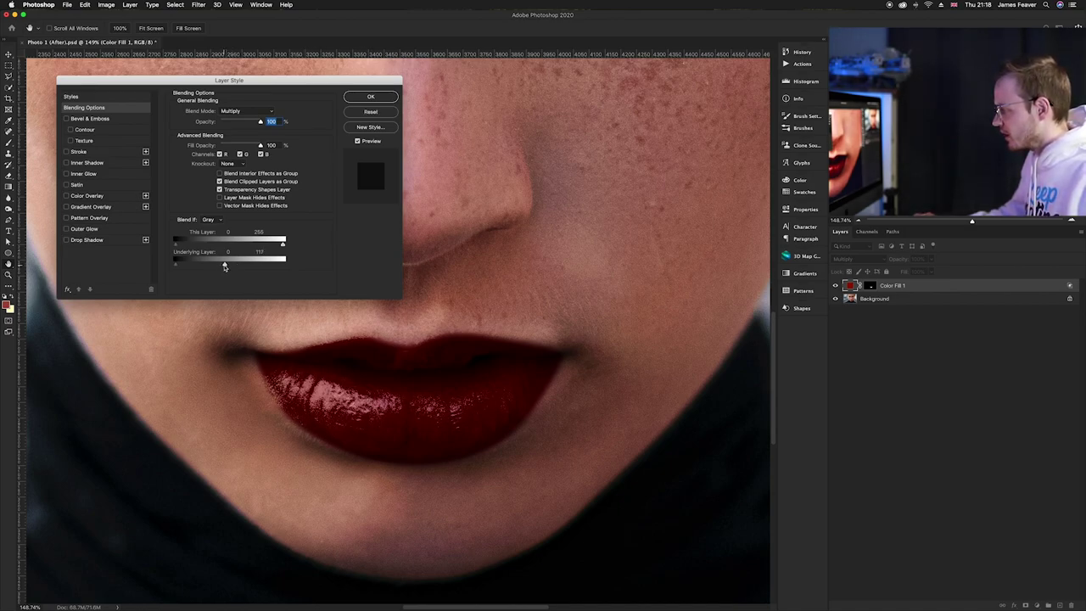
left_click_drag(224, 266, 194, 266)
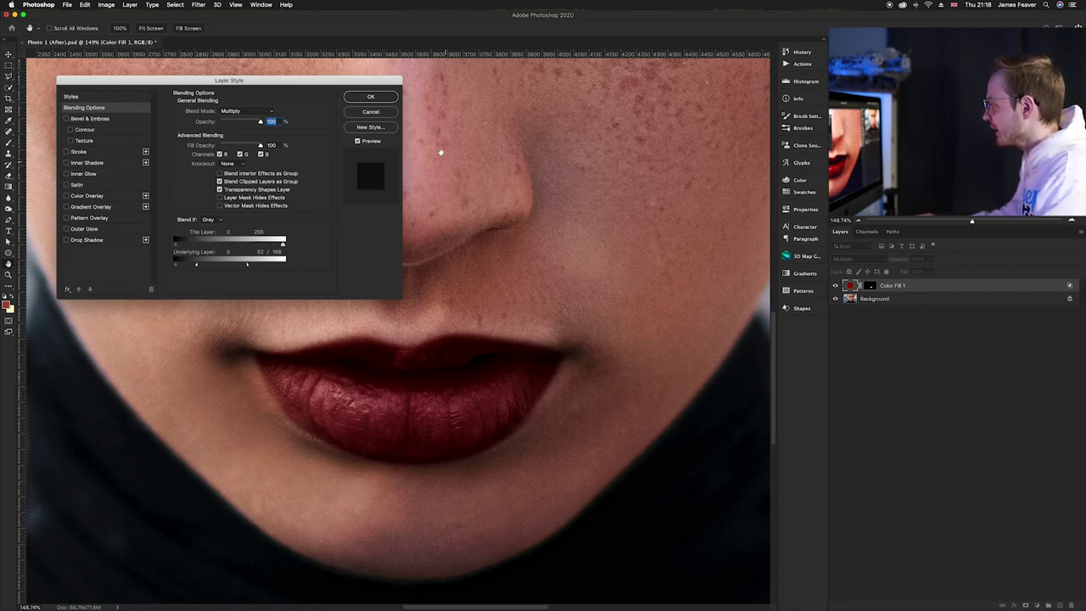
key("Return")
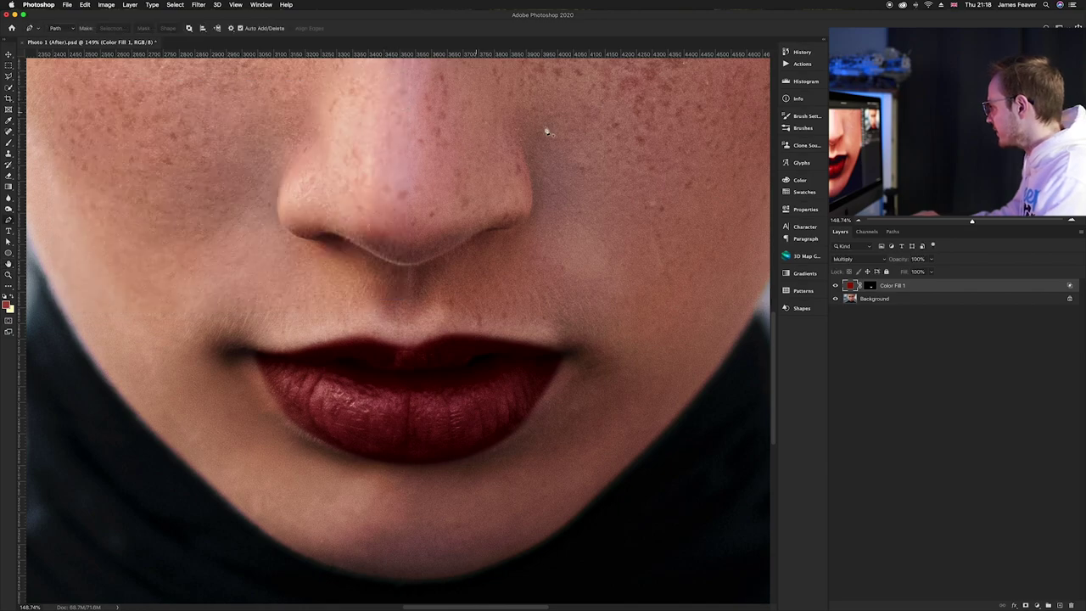
- Duplicate Color Fill 1, recolour the copy light pink, and set its blend mode to Screen
key("super+j")
double_click(849, 288)
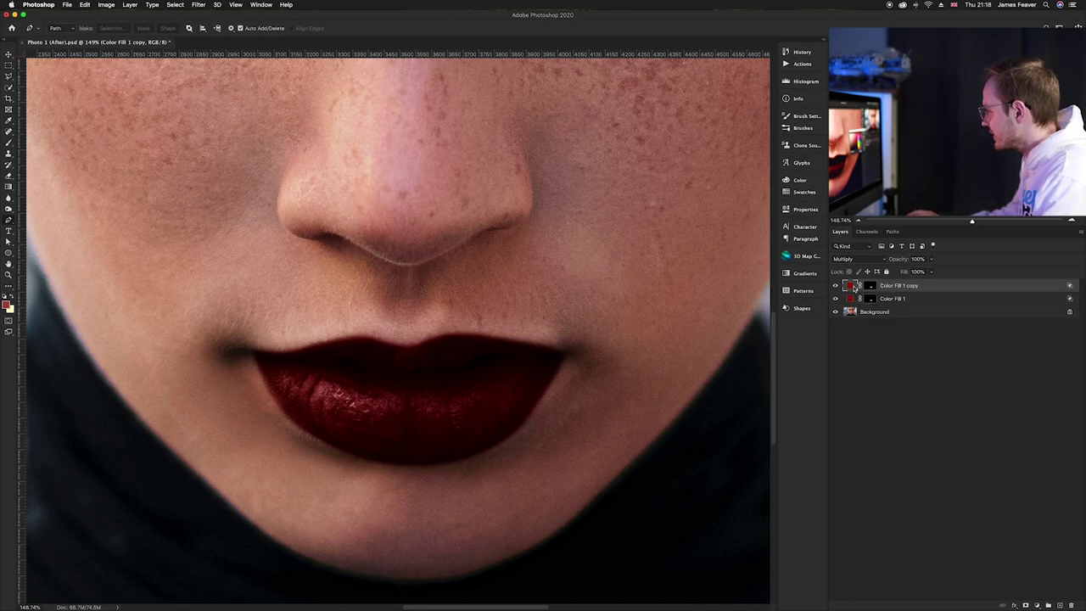
left_click_drag(718, 259, 661, 205)
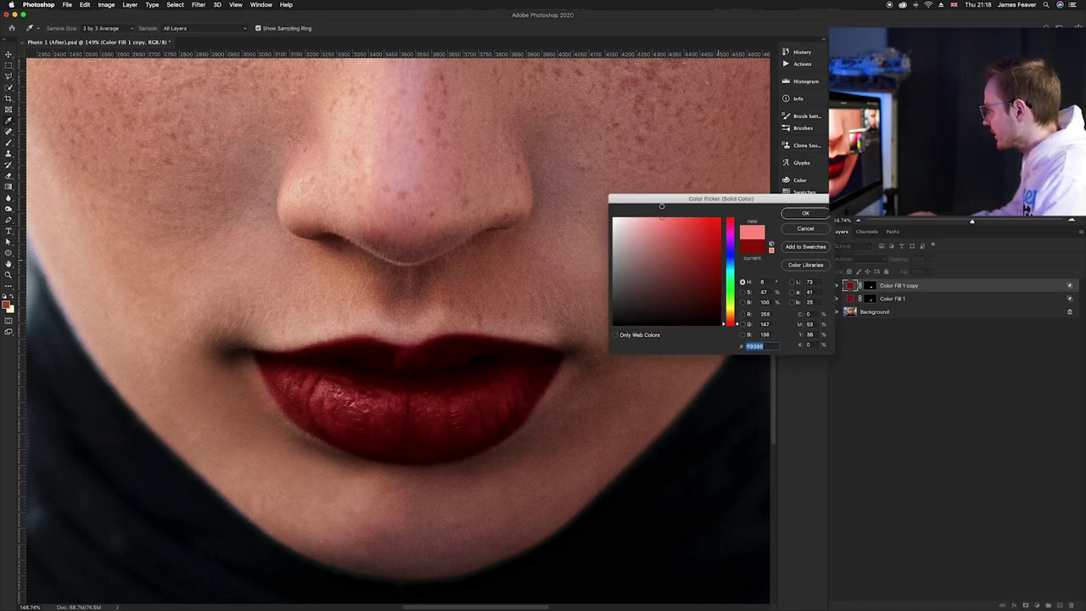
left_click(808, 214)
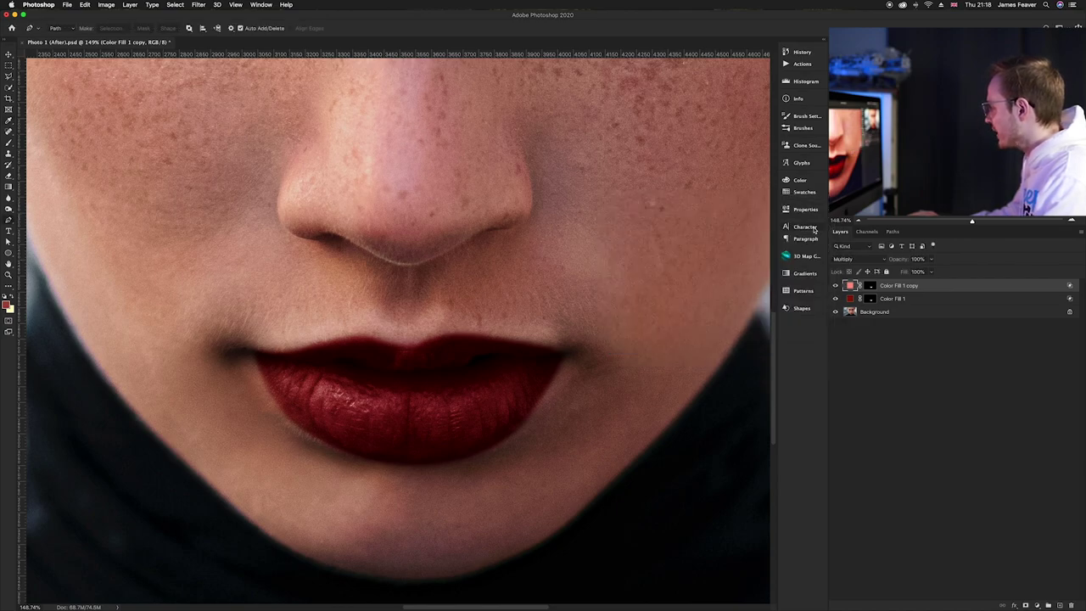
left_click(854, 259)
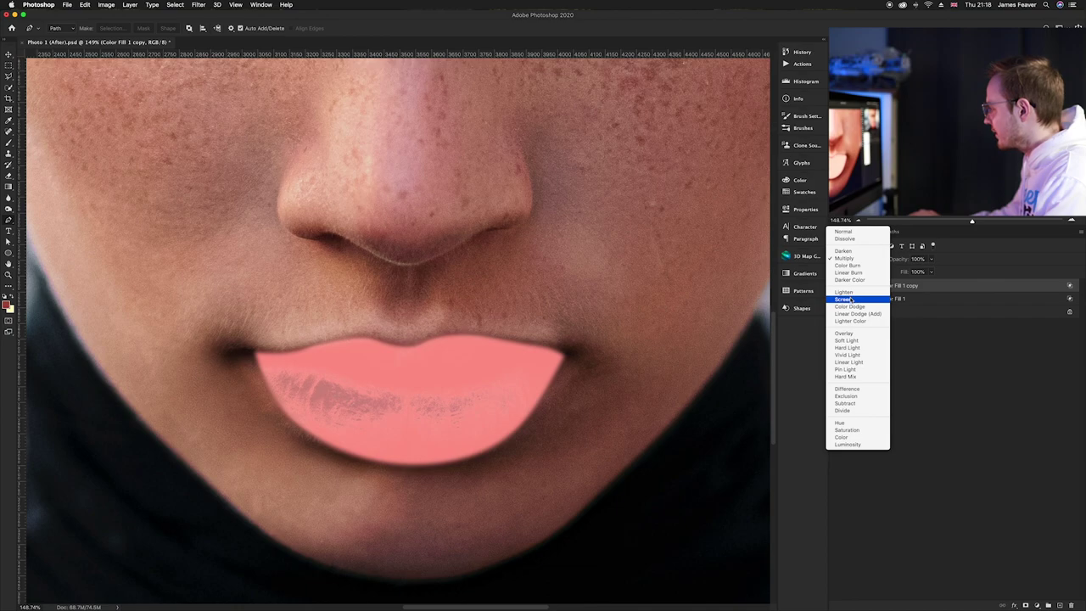
left_click(849, 299)
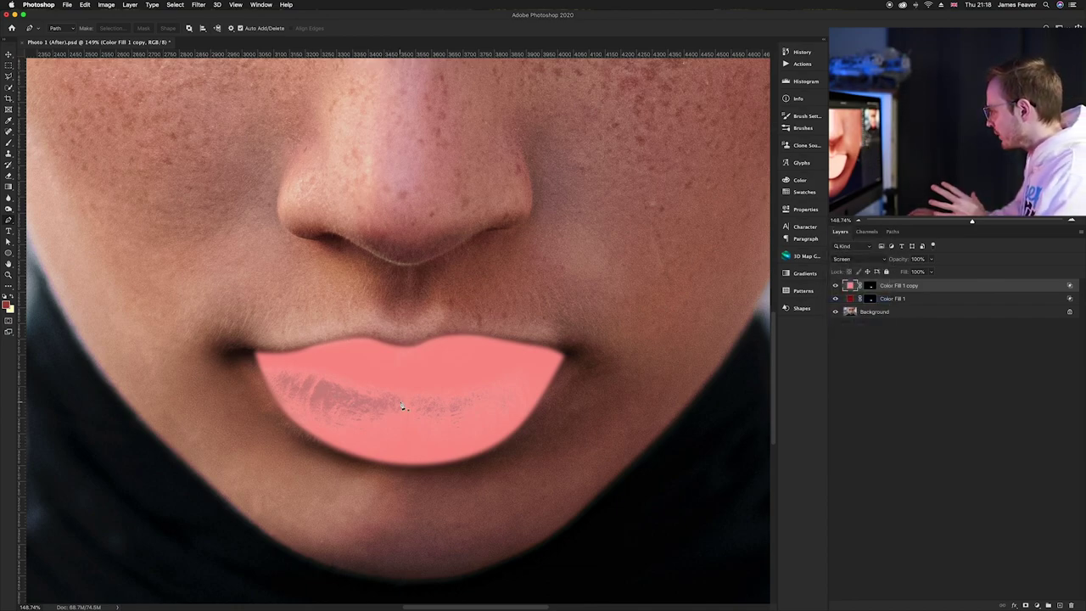
- On Color Fill 1 copy, reset the Underlying white slider to 255 and split the black slider at 87/138
double_click(938, 289)
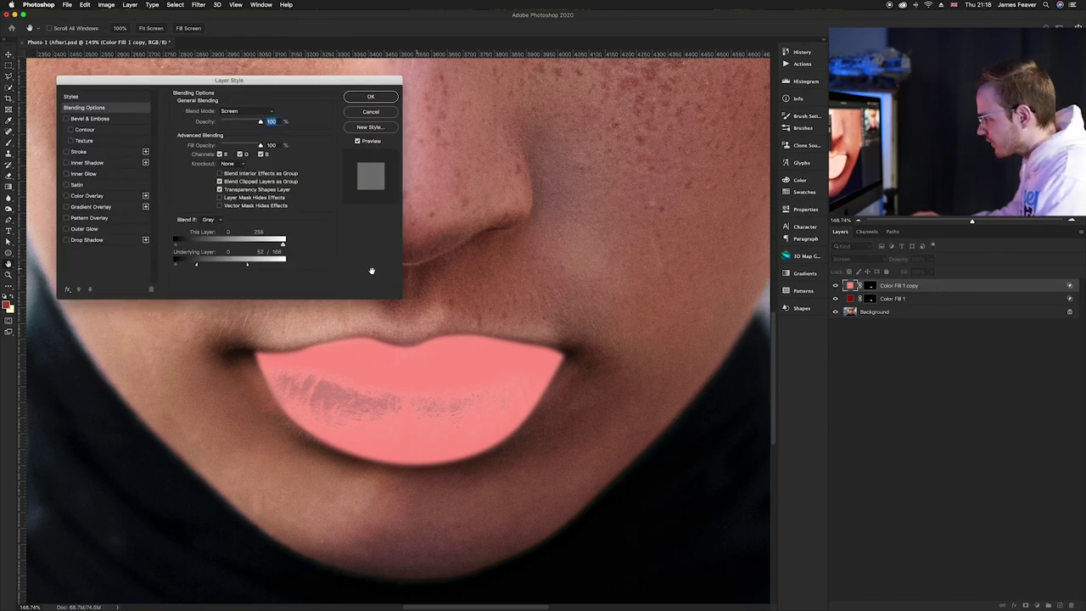
left_click_drag(248, 265, 285, 264)
left_click_drag(196, 266, 285, 270)
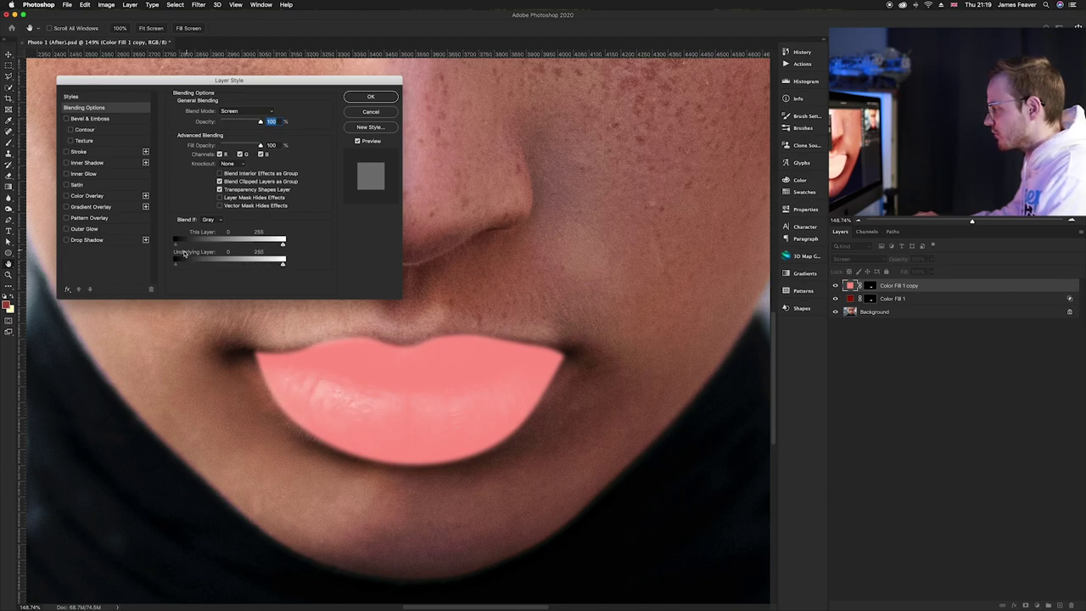
left_click_drag(176, 267, 206, 267)
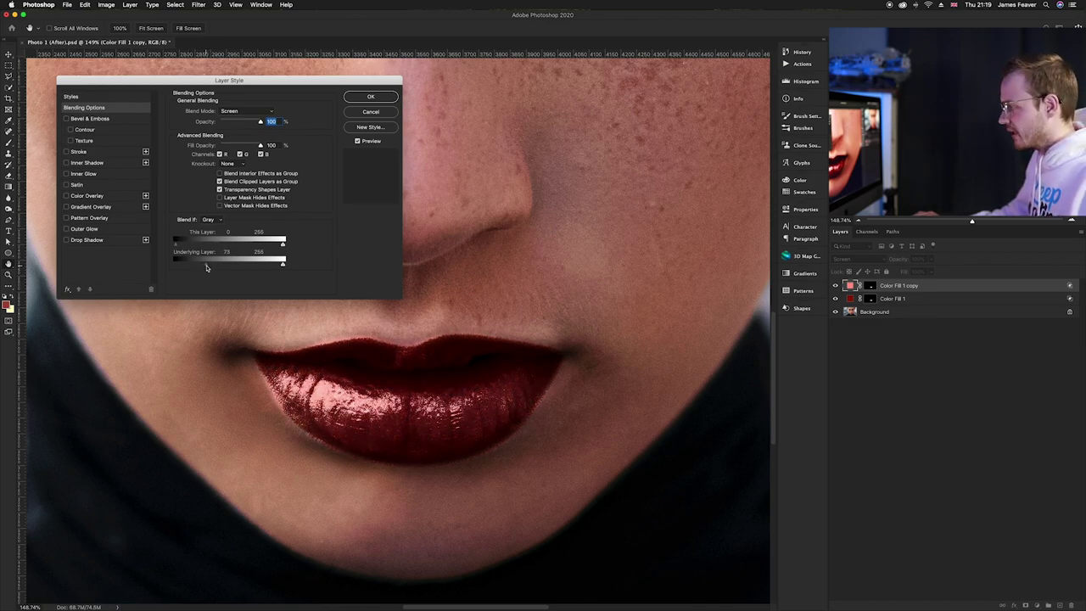
left_click_drag(205, 263, 227, 268)
mouse_move(230, 268)
left_mouse_down()
mouse_move(240, 269)
mouse_move(192, 267)
mouse_move(206, 266)
left_mouse_up()
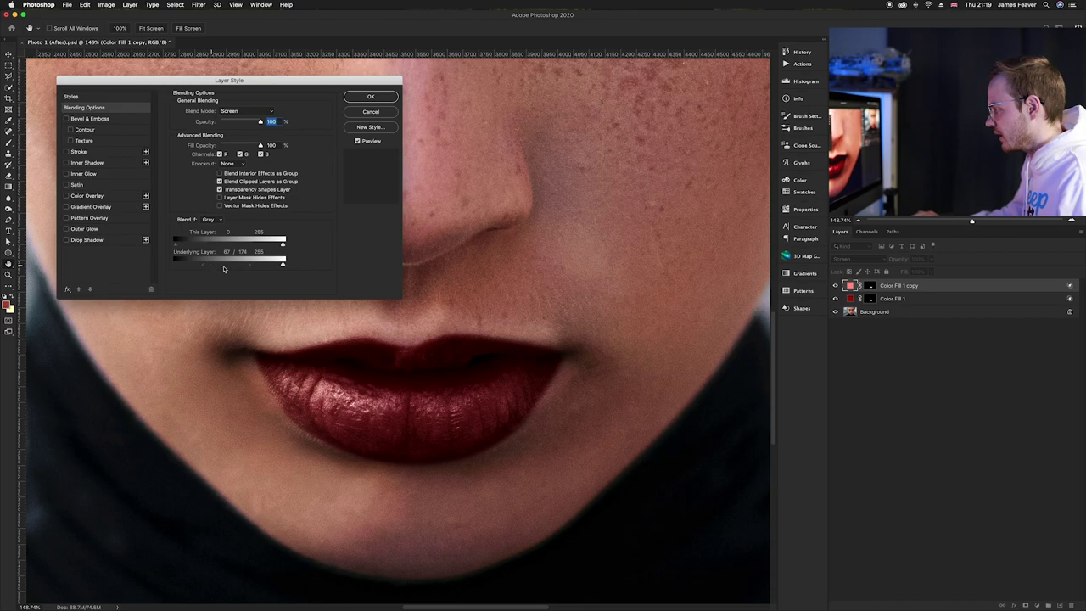
left_click_drag(239, 268, 235, 268)
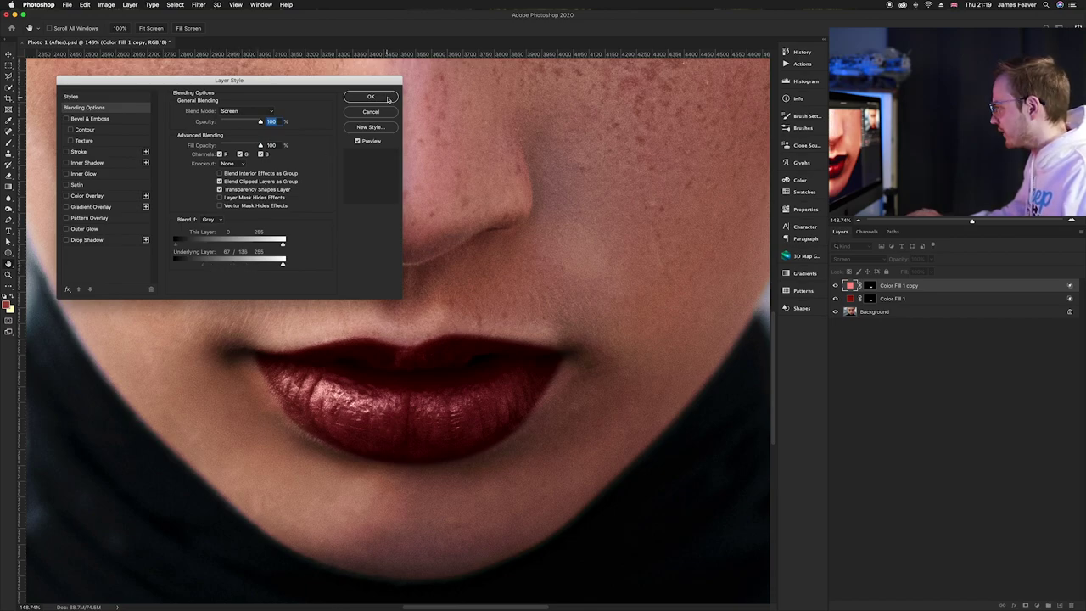
key("Return")
- Change the Color Fill 1 copy colour to bright red ff1800
double_click(850, 288)
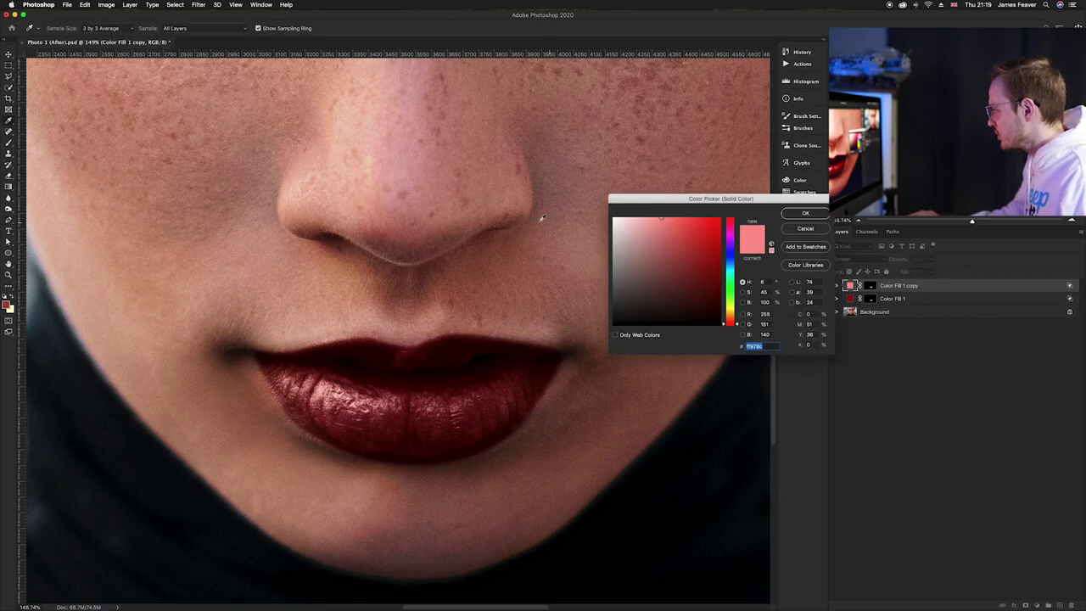
left_click_drag(670, 218, 731, 208)
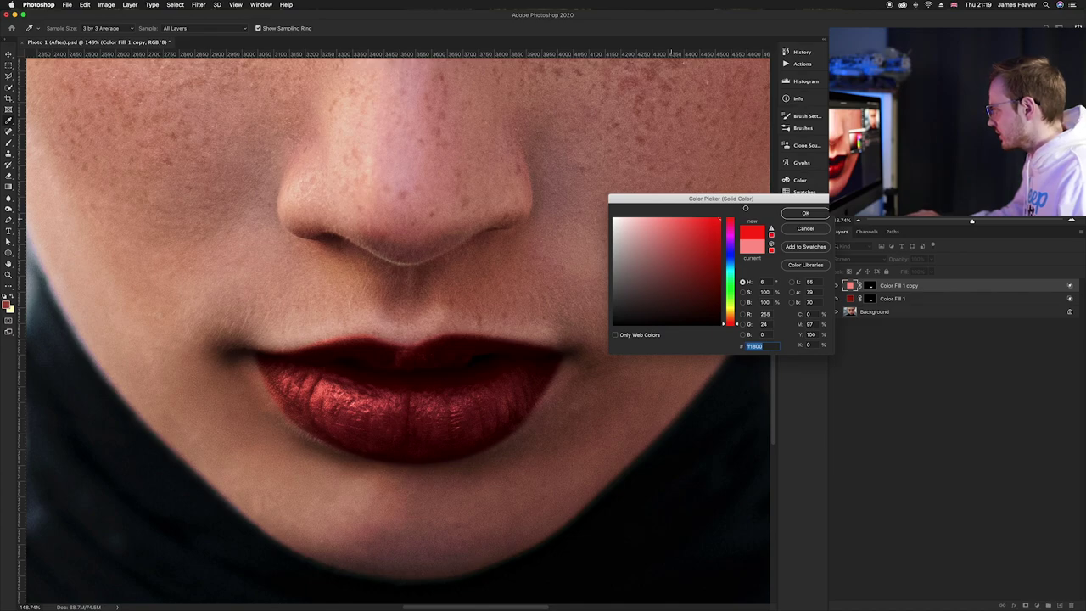
left_click(804, 214)
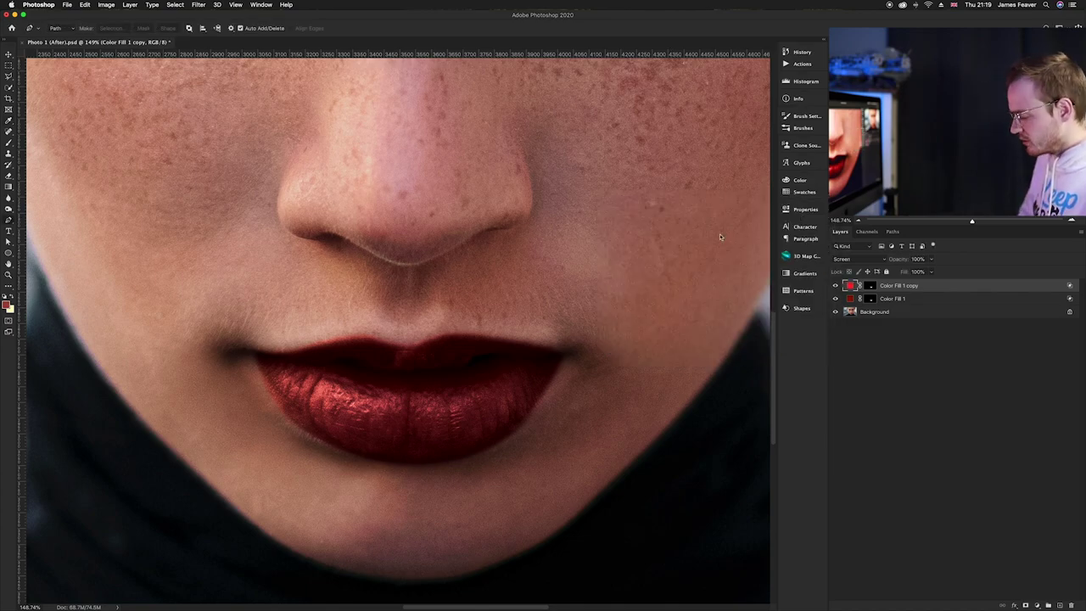
- Fit the whole face on screen and toggle the lip colour layers' visibility to compare
key("super+0")
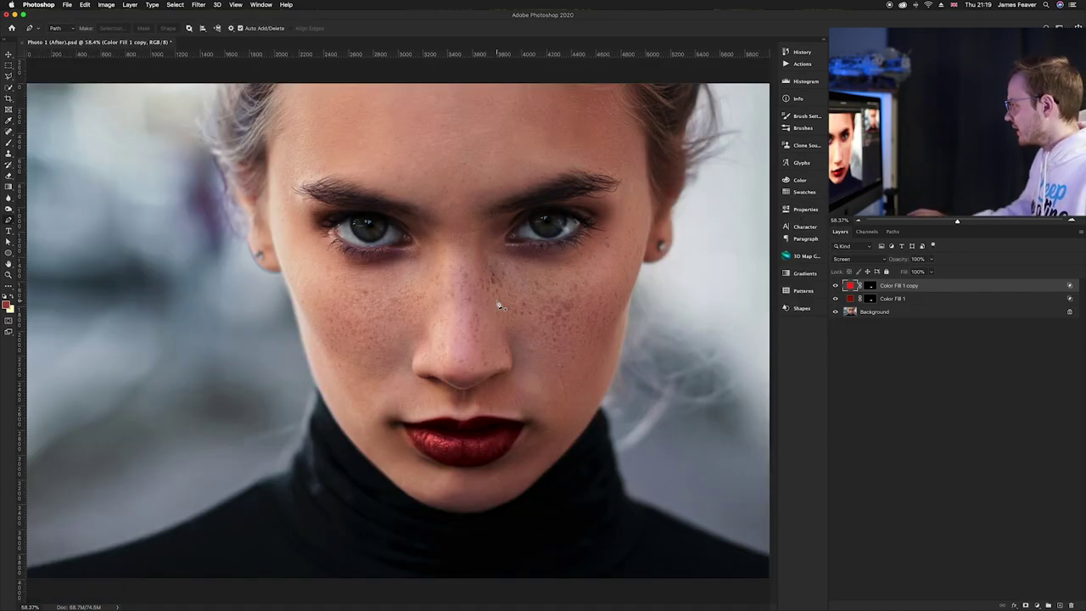
left_click(835, 312, "alt")
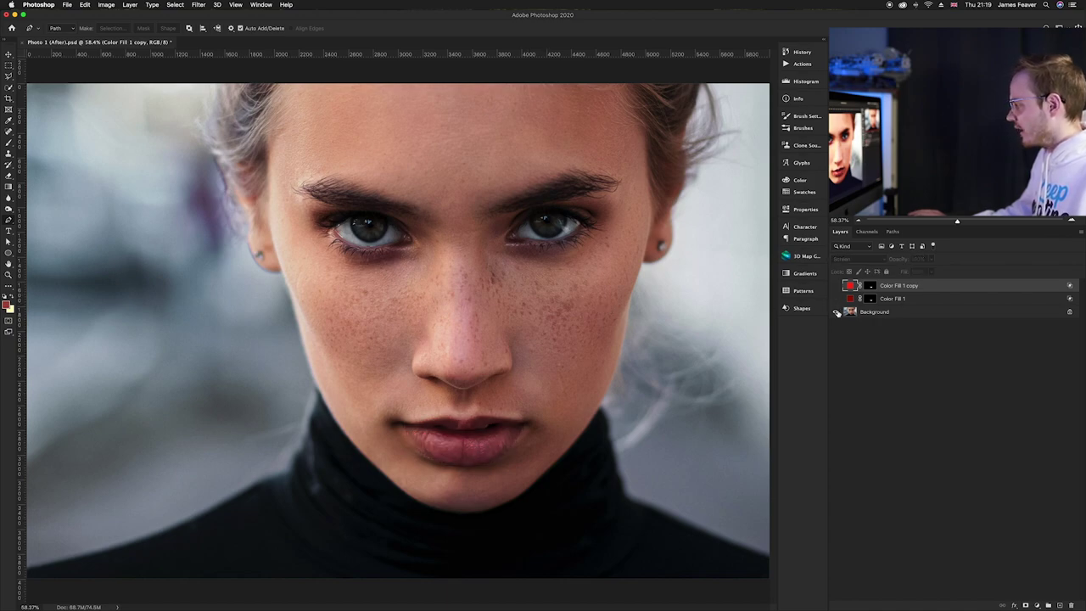
left_click(836, 312, "alt")
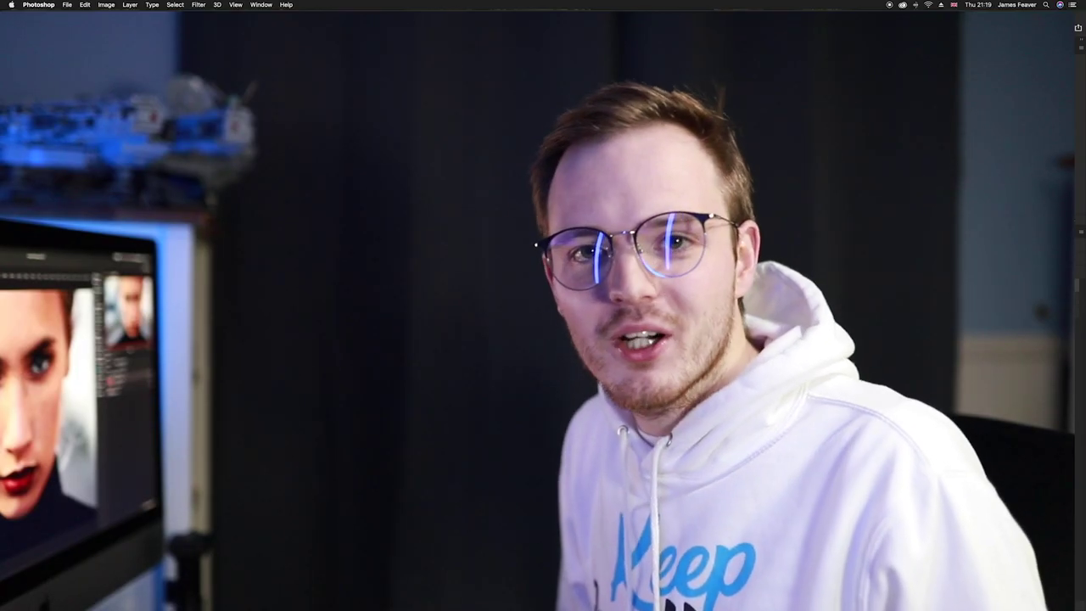